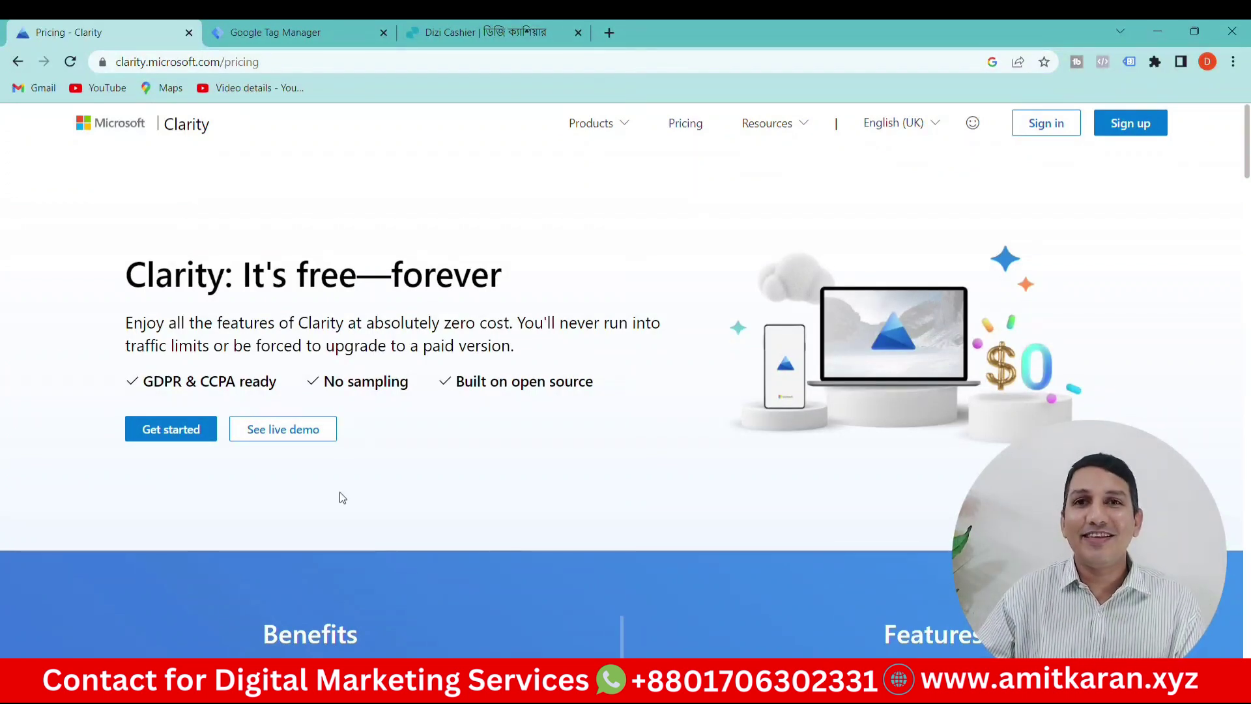
# Step: Examine the Clarity pricing page's benefits, features and the explanation of why the service is free
pyautogui.scroll(-8, 531, 402)
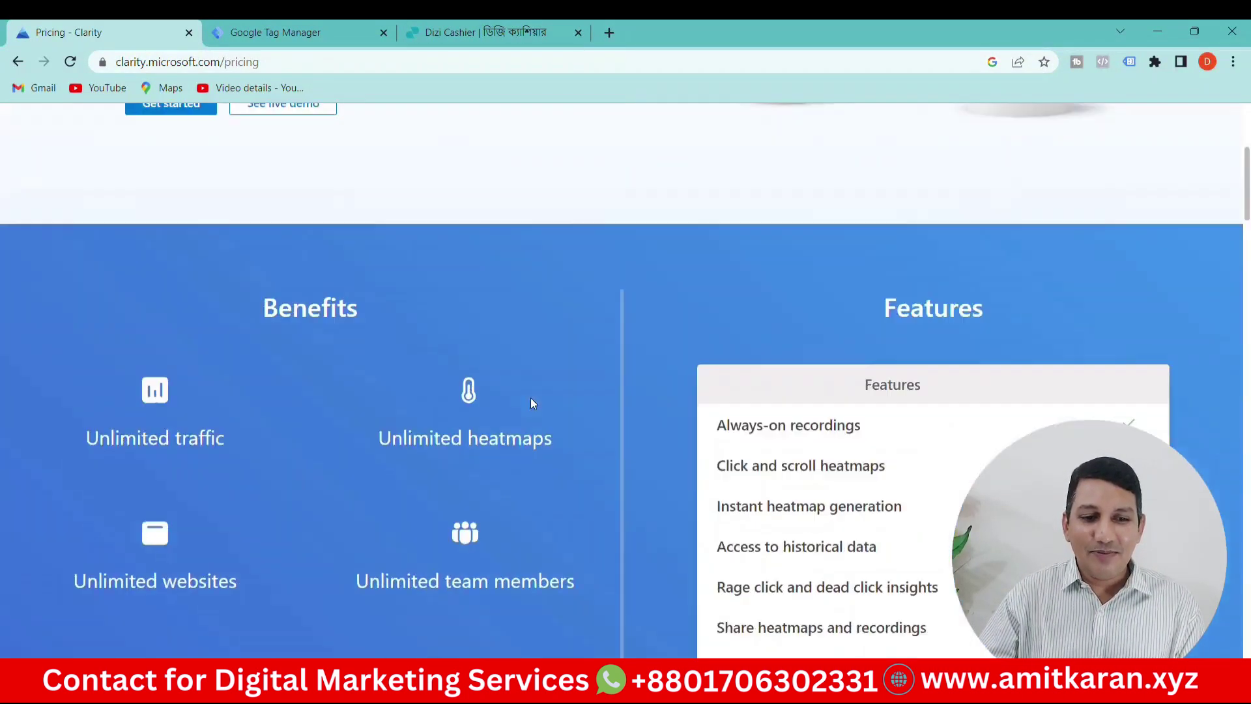
pyautogui.scroll(-8, 531, 403)
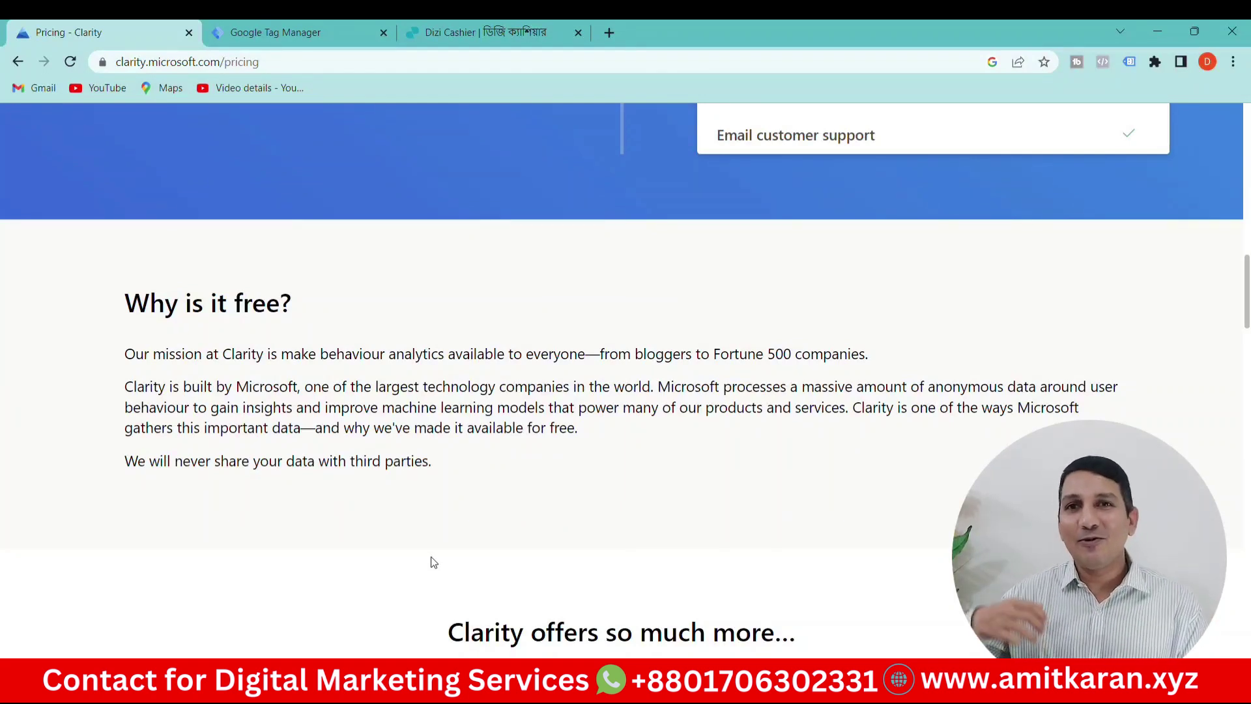
pyautogui.moveTo(433, 562); pyautogui.dragTo(153, 327)
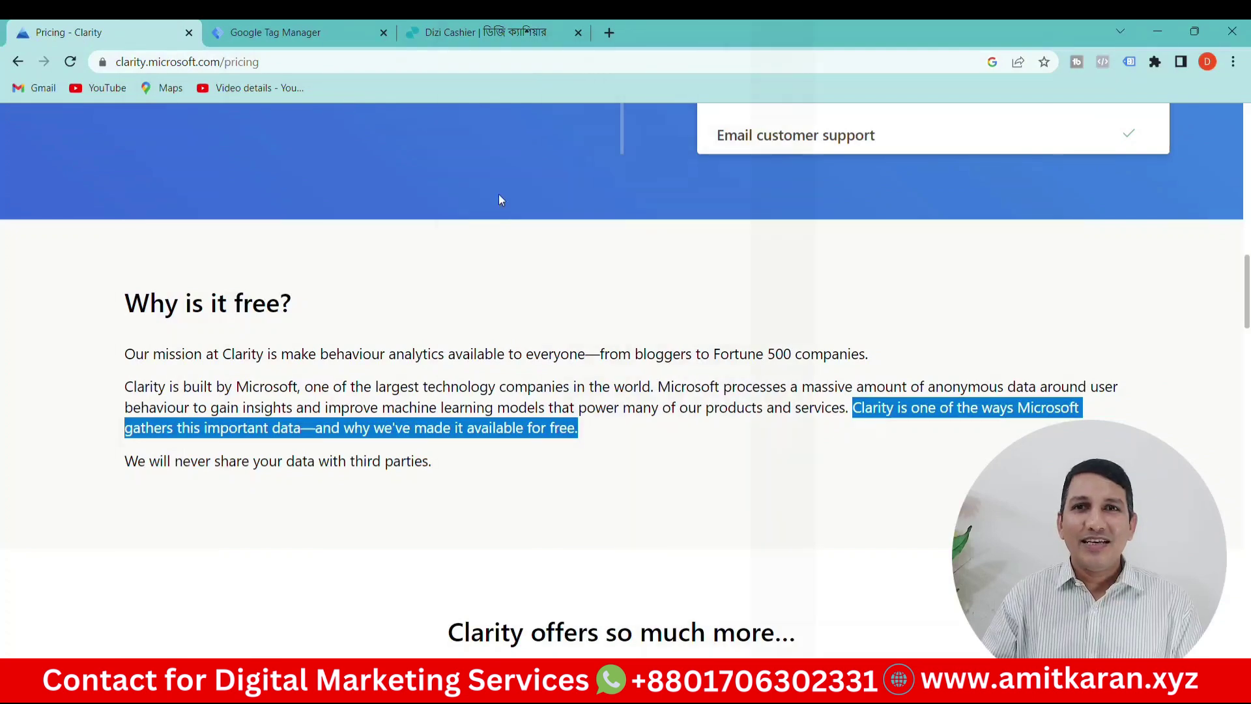
pyautogui.scroll(4, 749, 525)
pyautogui.scroll(10, 754, 534)
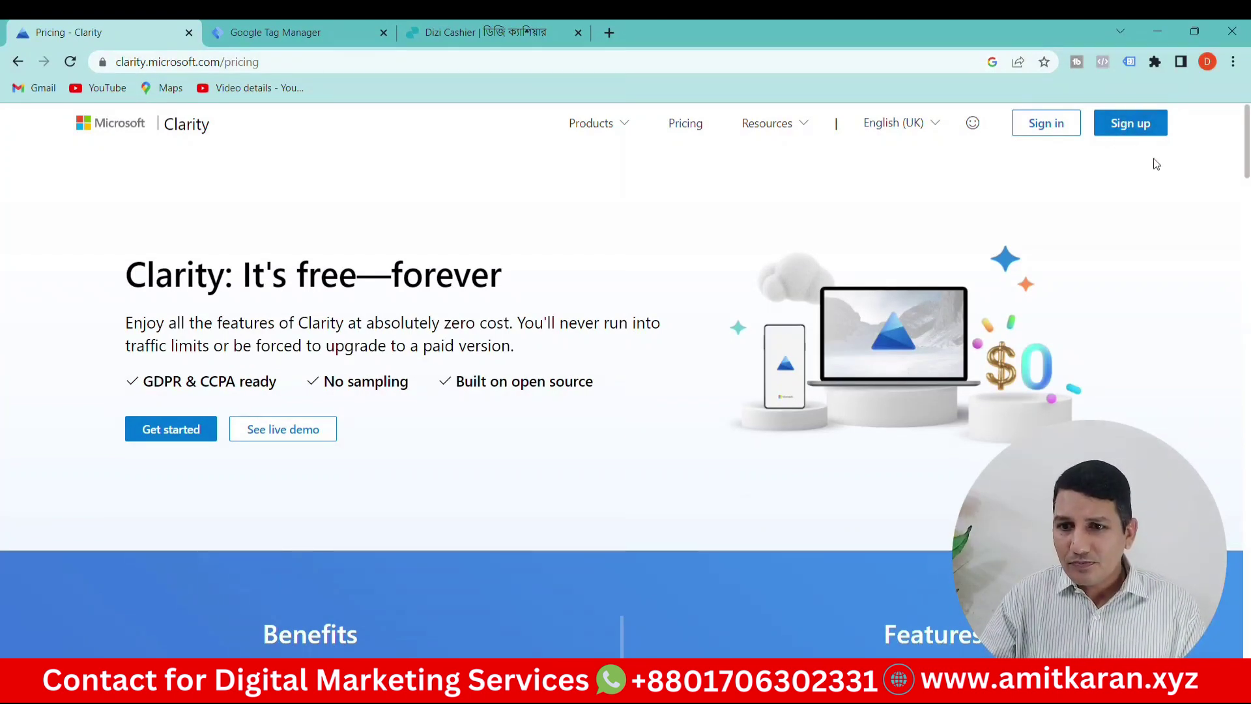
# Step: Sign up for Clarity with the existing Google account, accept the Clarity Terms of Use and continue past the email confirmation
pyautogui.click(1128, 134)
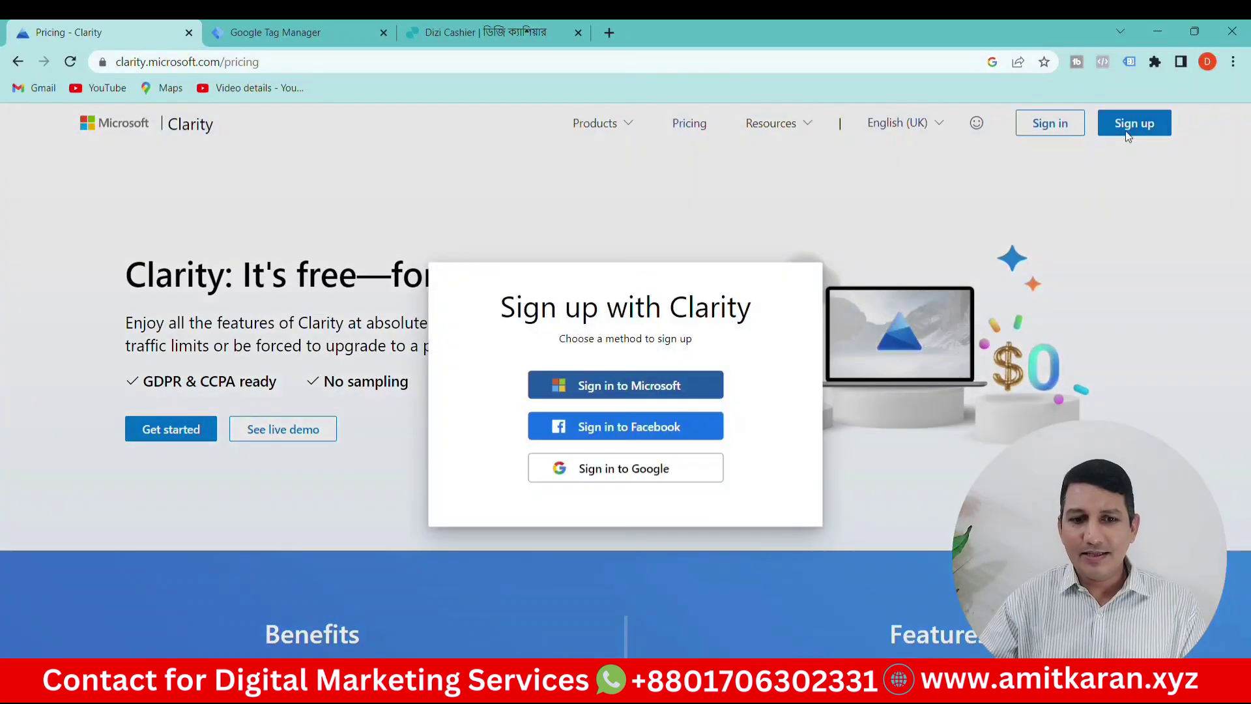
pyautogui.click(612, 476)
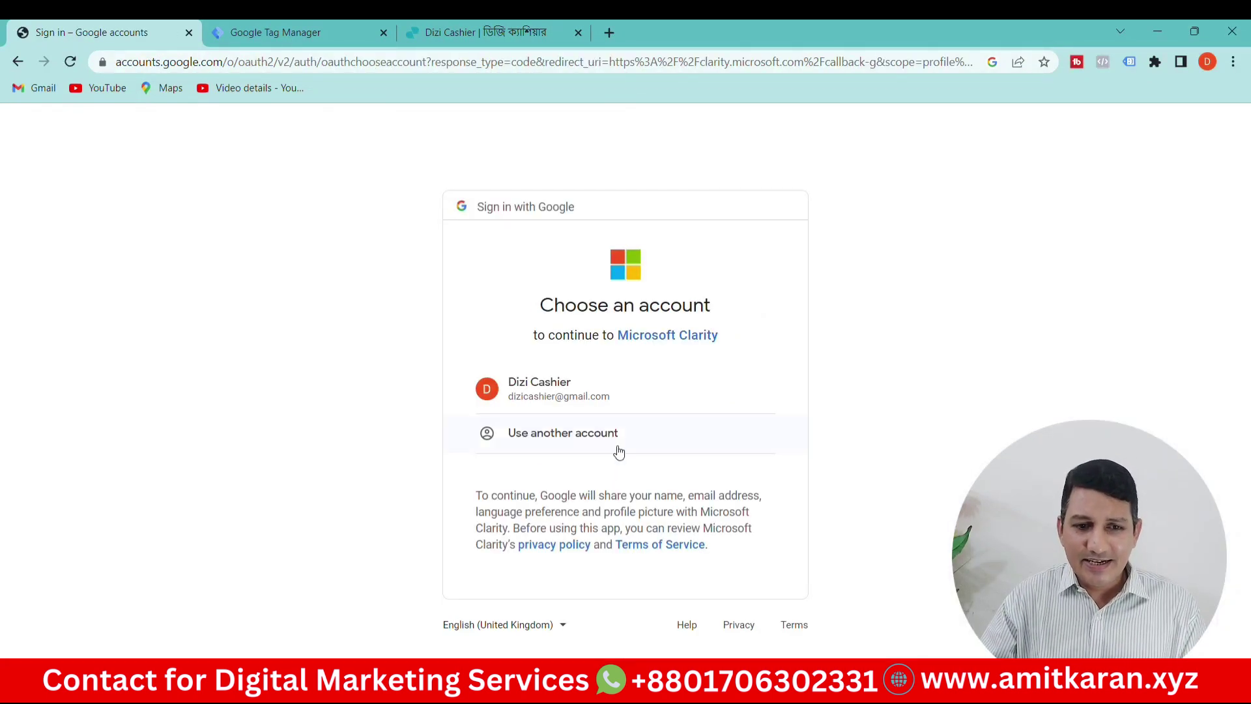
pyautogui.click(527, 390)
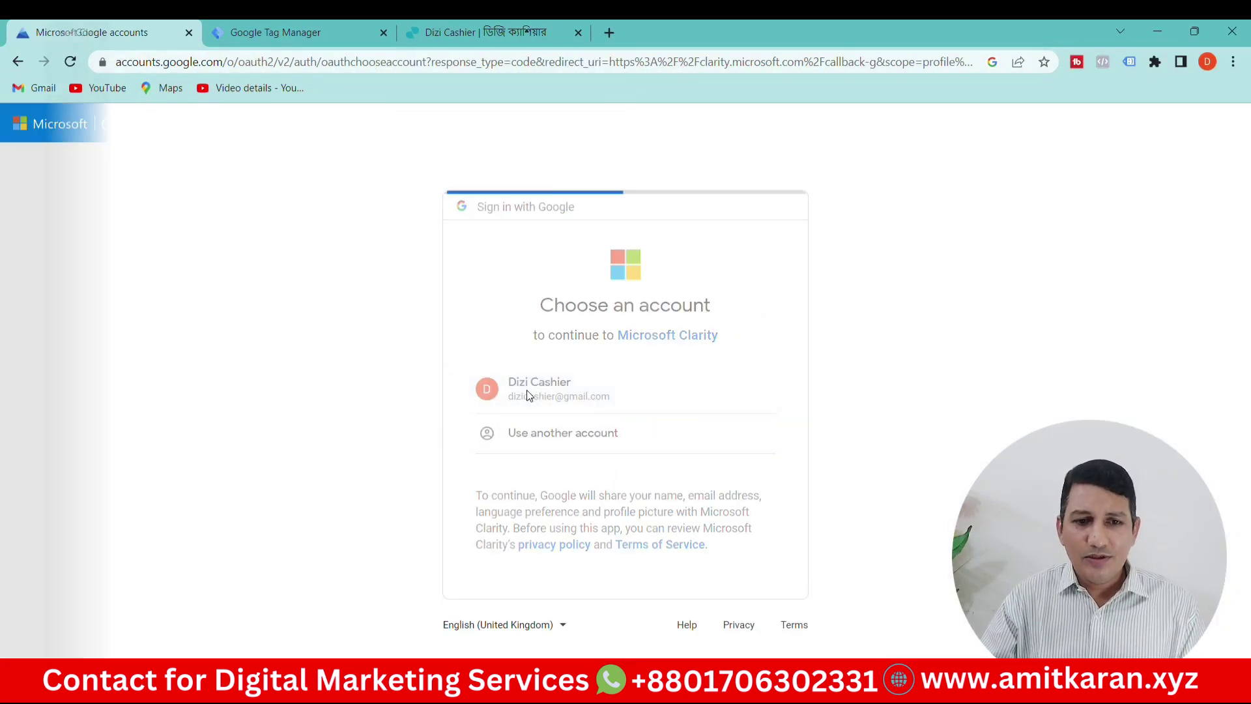
pyautogui.click(318, 421)
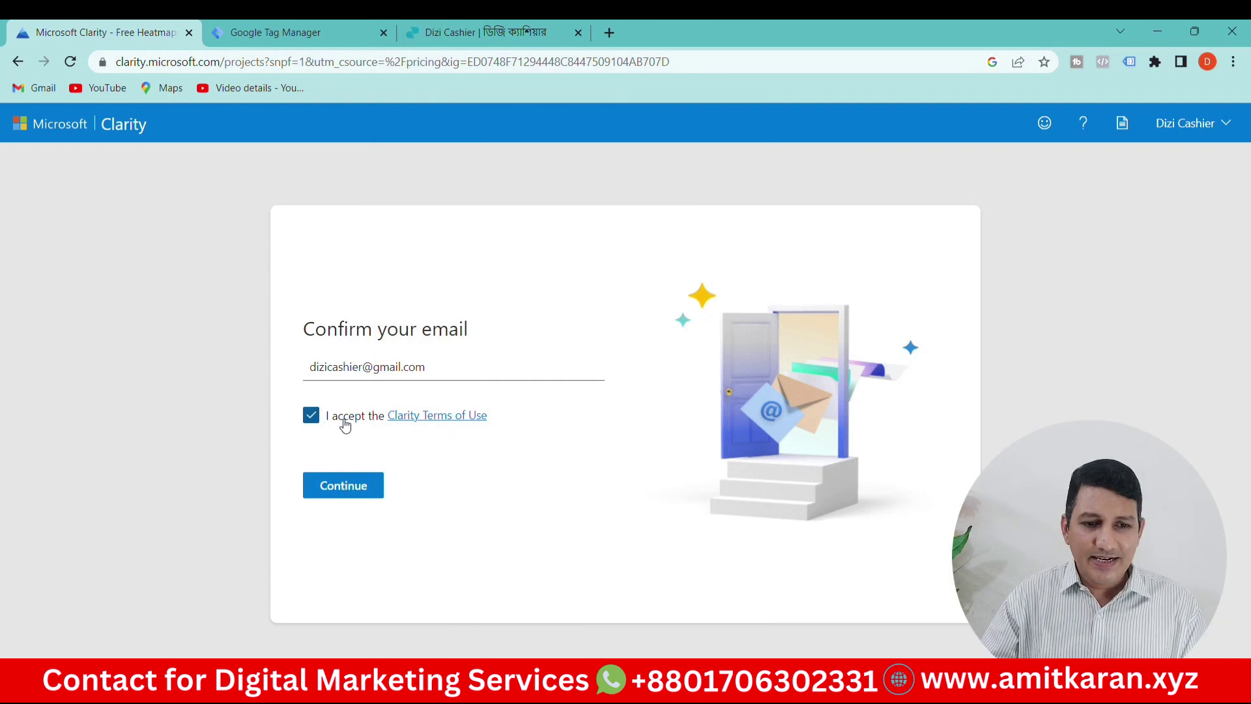
pyautogui.click(359, 494)
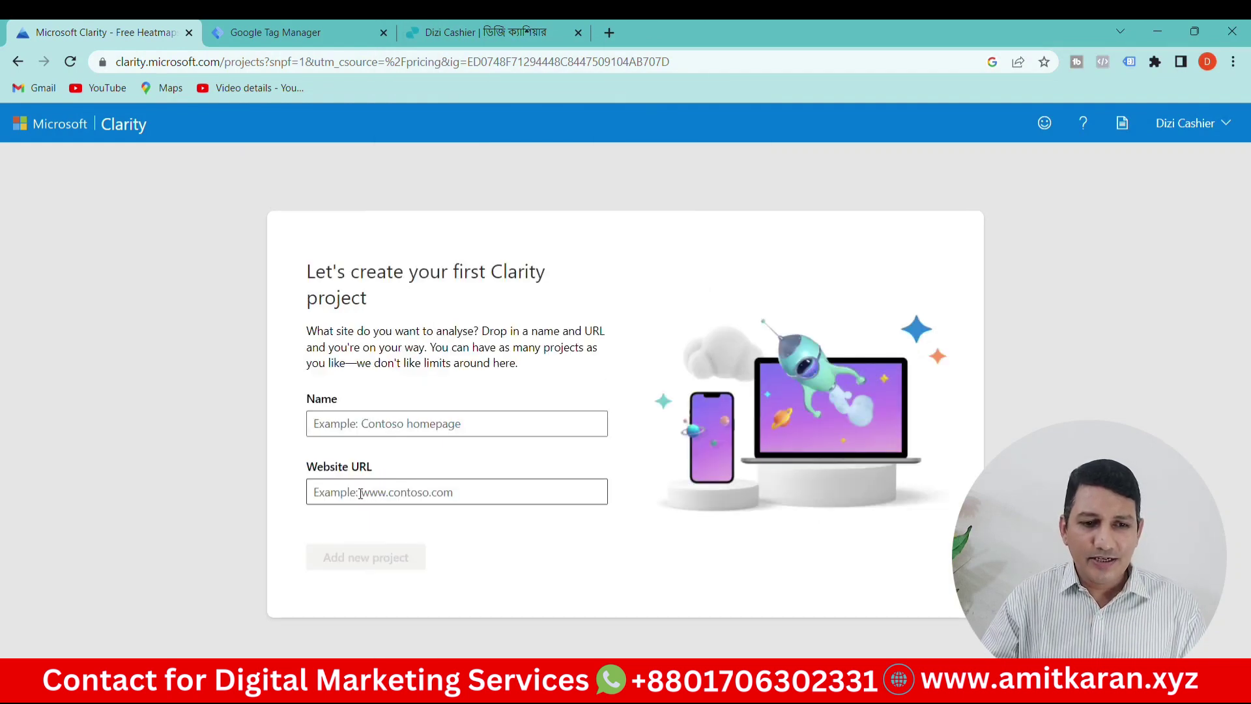
pyautogui.click(340, 428)
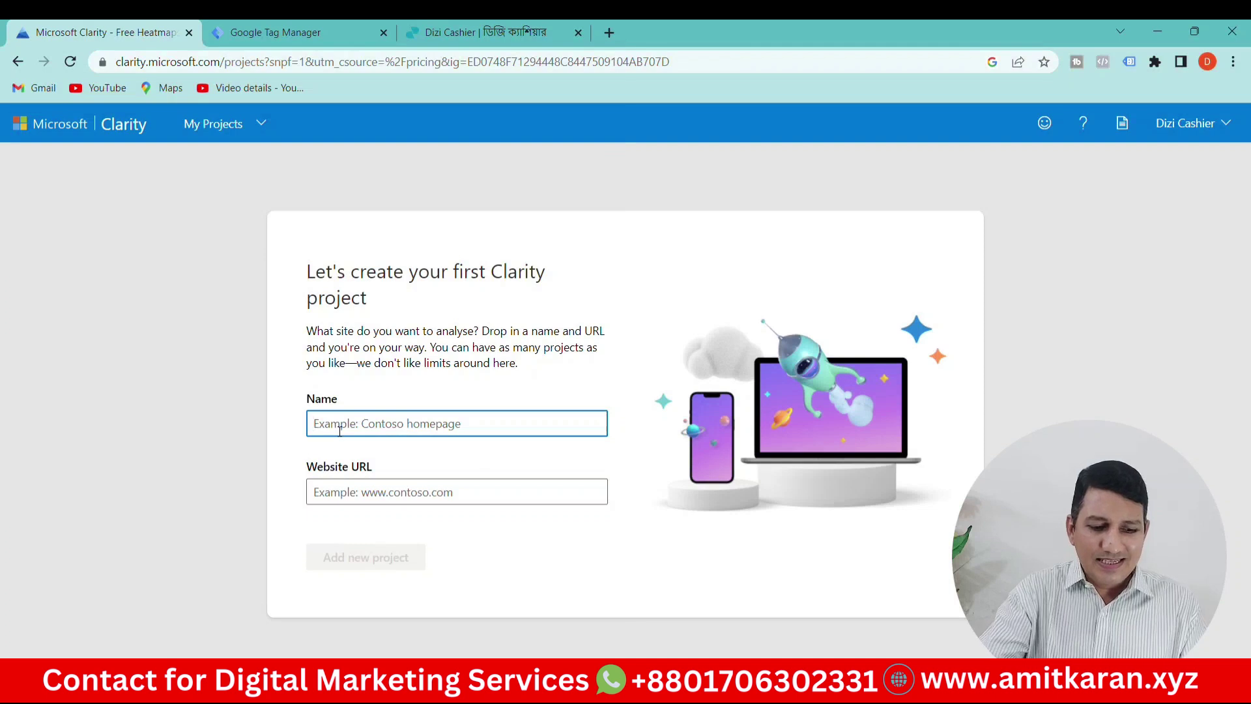
pyautogui.write('Dizi Cashier')
pyautogui.moveTo(404, 433); pyautogui.dragTo(354, 429)
pyautogui.press('BackSpace')
pyautogui.write('shier')
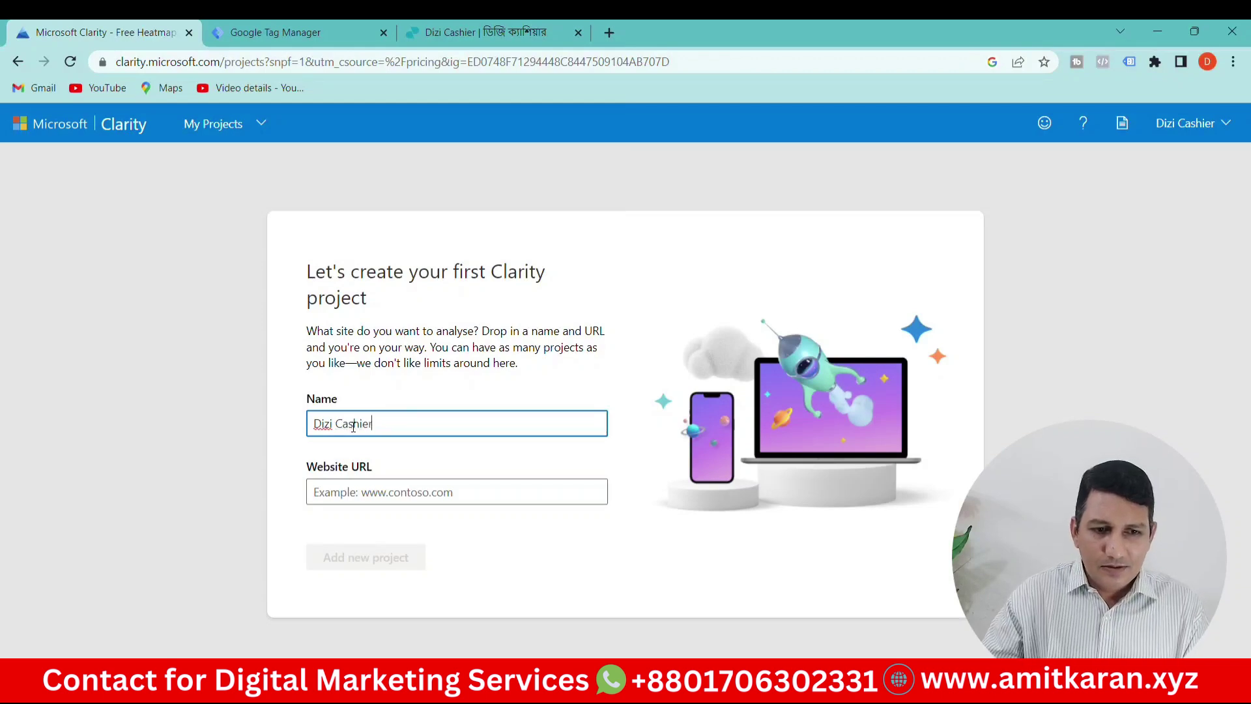
pyautogui.click(367, 500)
pyautogui.write('www.')
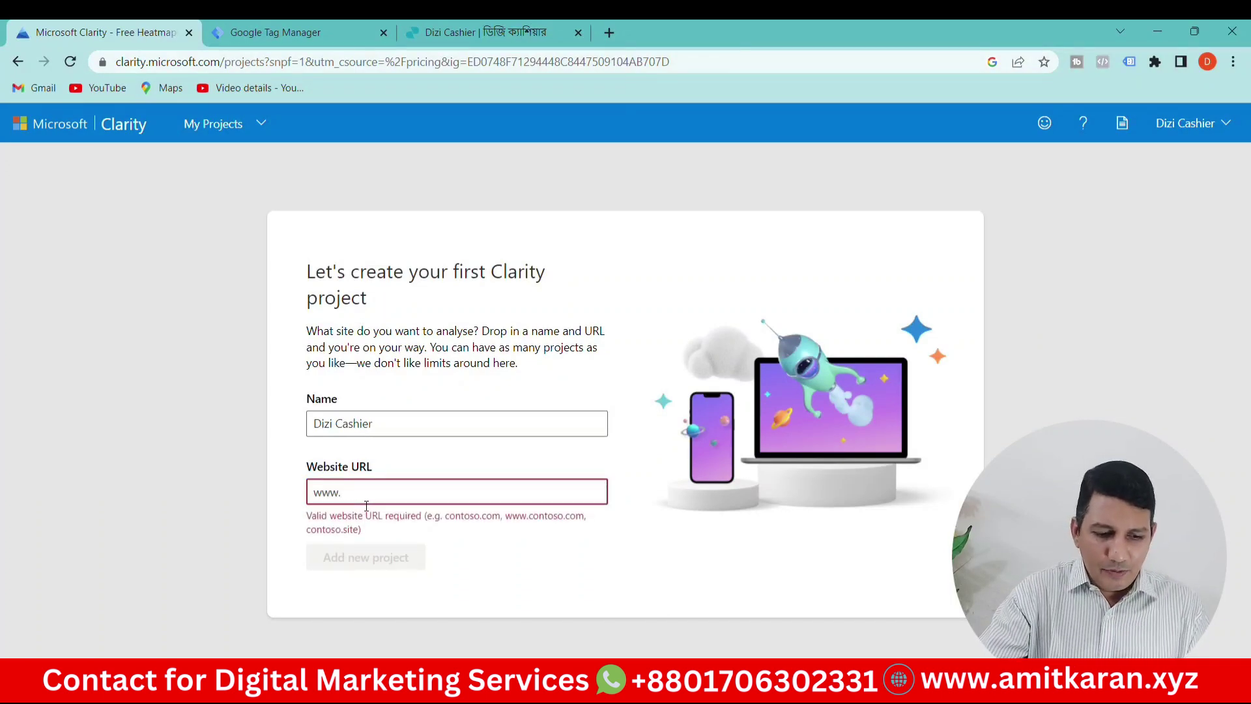
pyautogui.write('dizicashier.com')
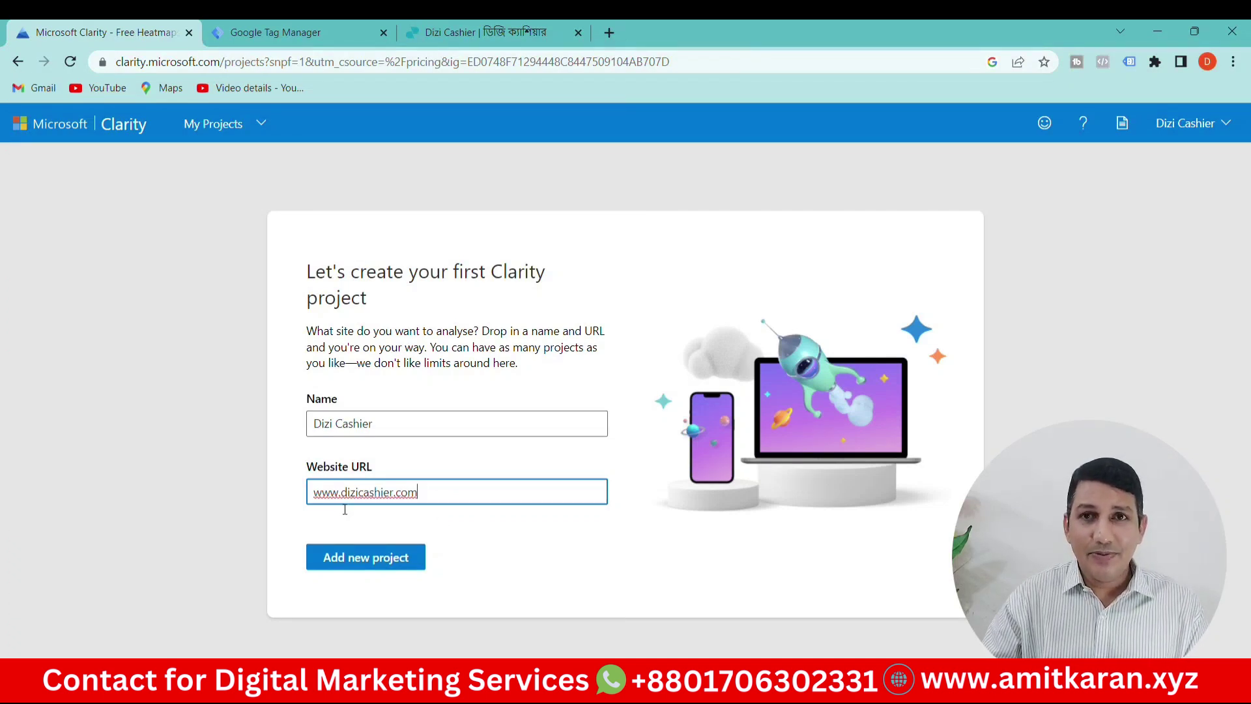
pyautogui.click(359, 564)
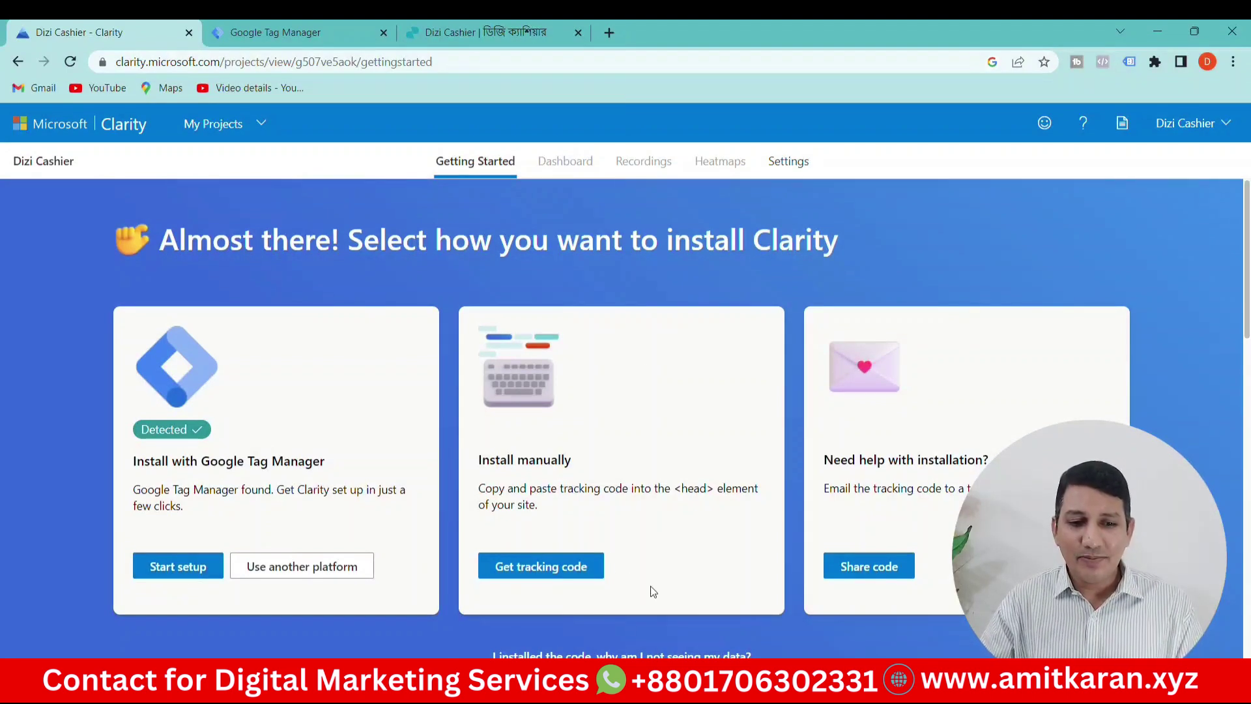
# Step: Get the tracking code for manual installation and copy the Clarity project ID from the end of the script
pyautogui.click(535, 576)
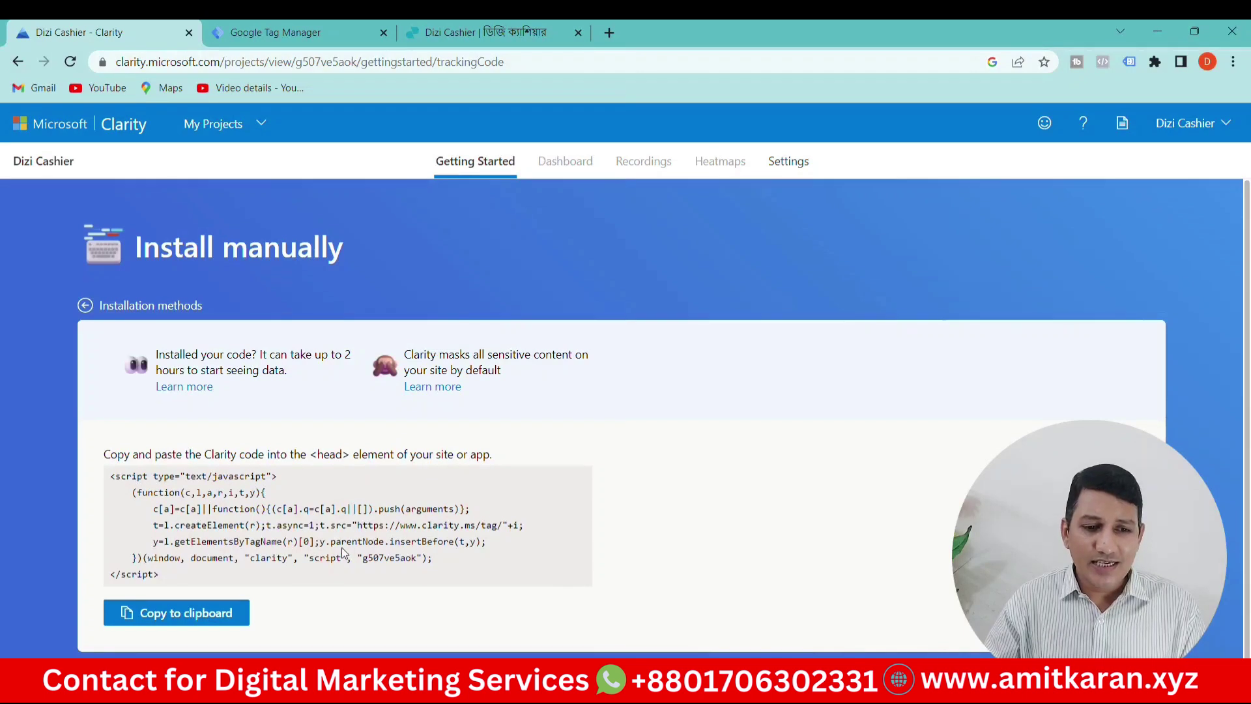
pyautogui.doubleClick(397, 565)
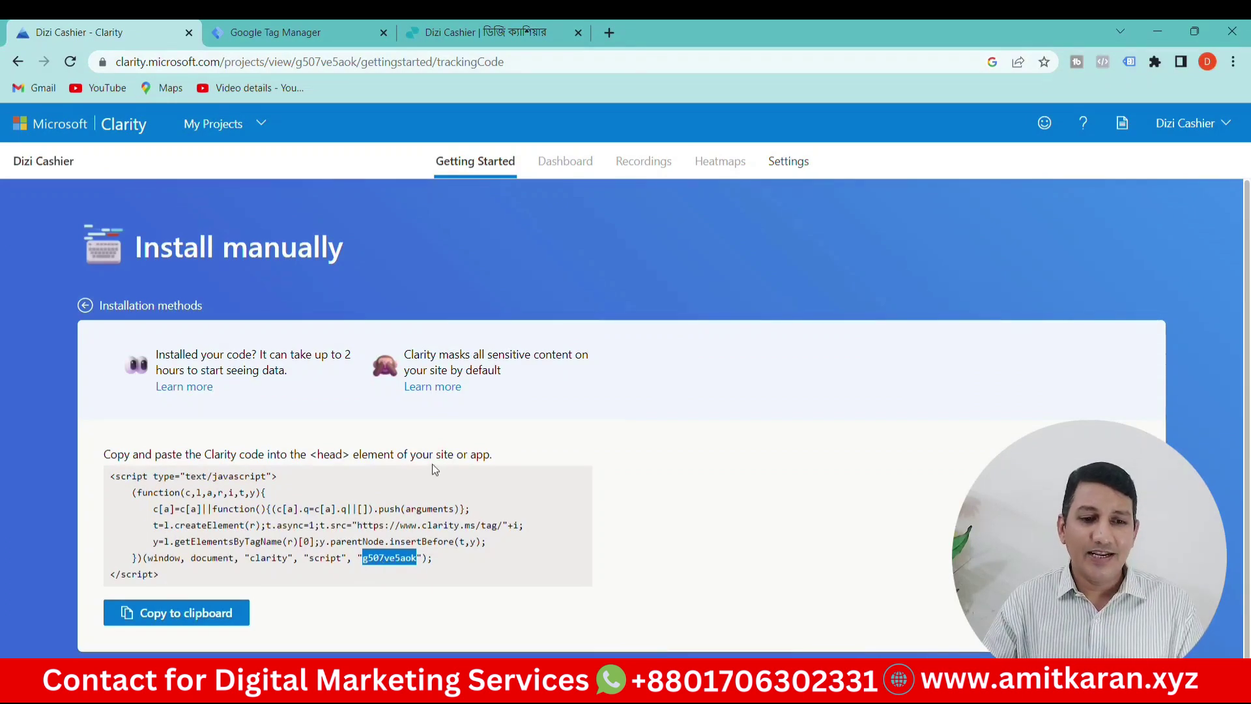
pyautogui.click(282, 33)
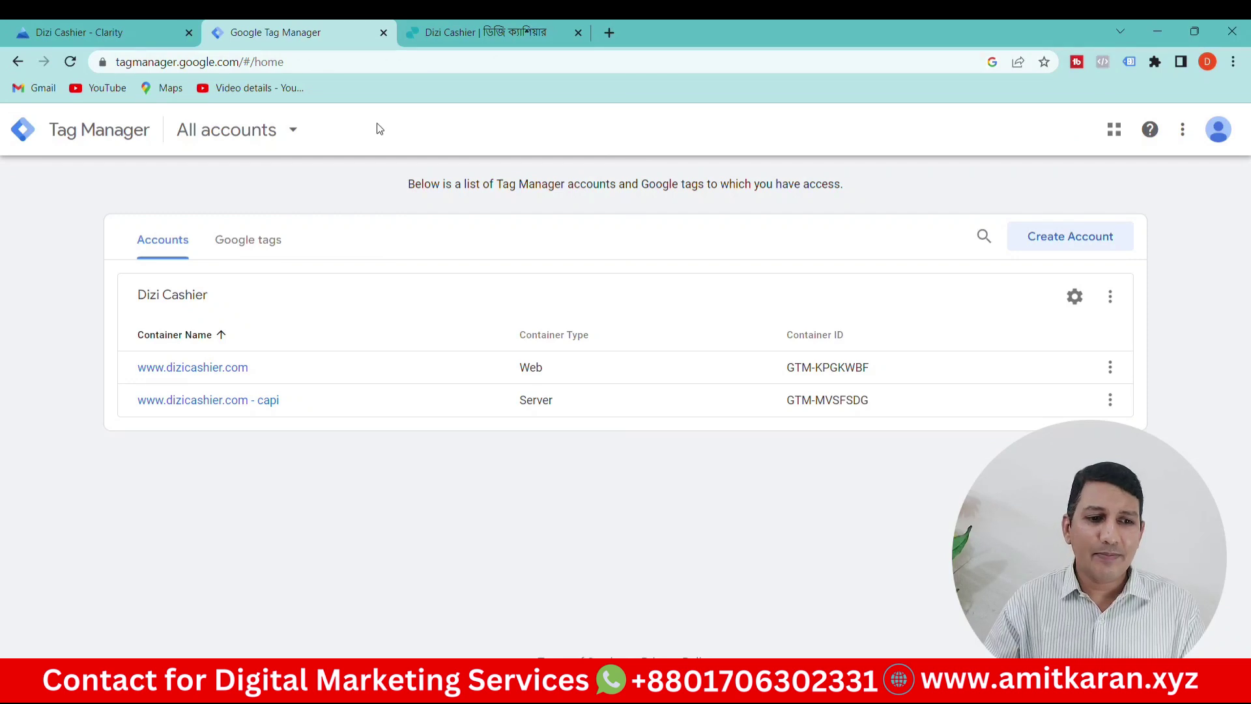
pyautogui.click(193, 371)
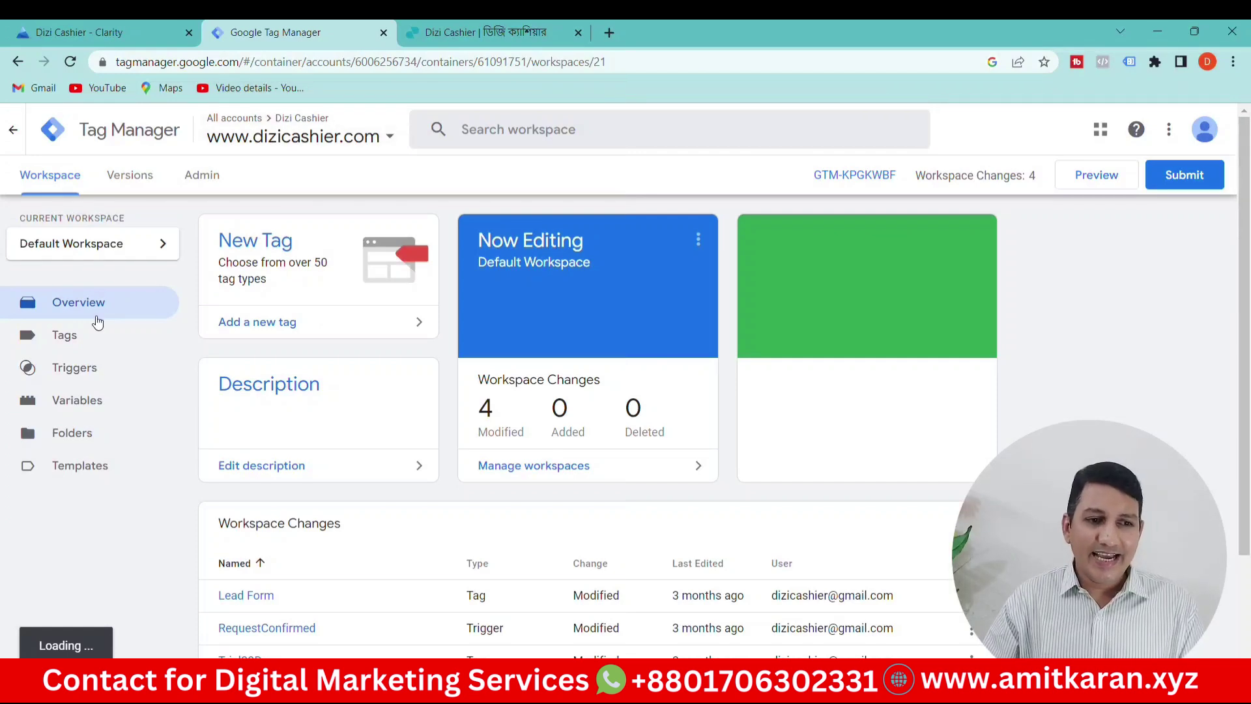
pyautogui.click(60, 344)
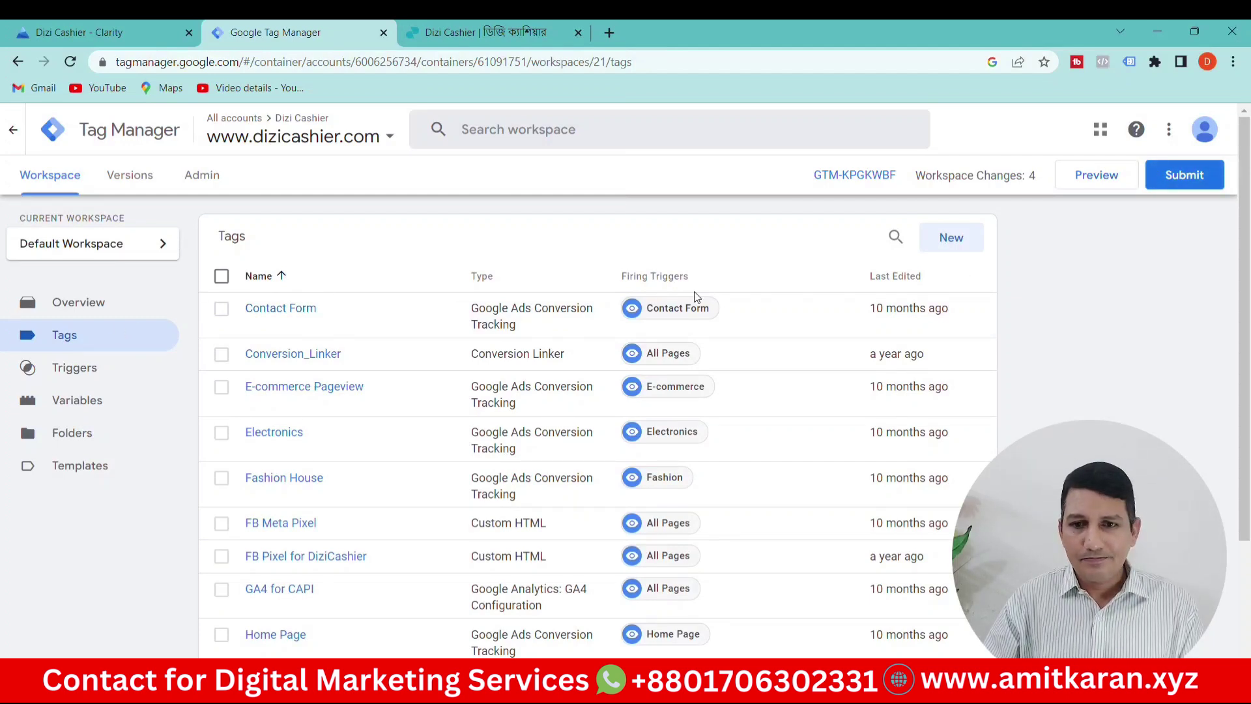
pyautogui.click(962, 252)
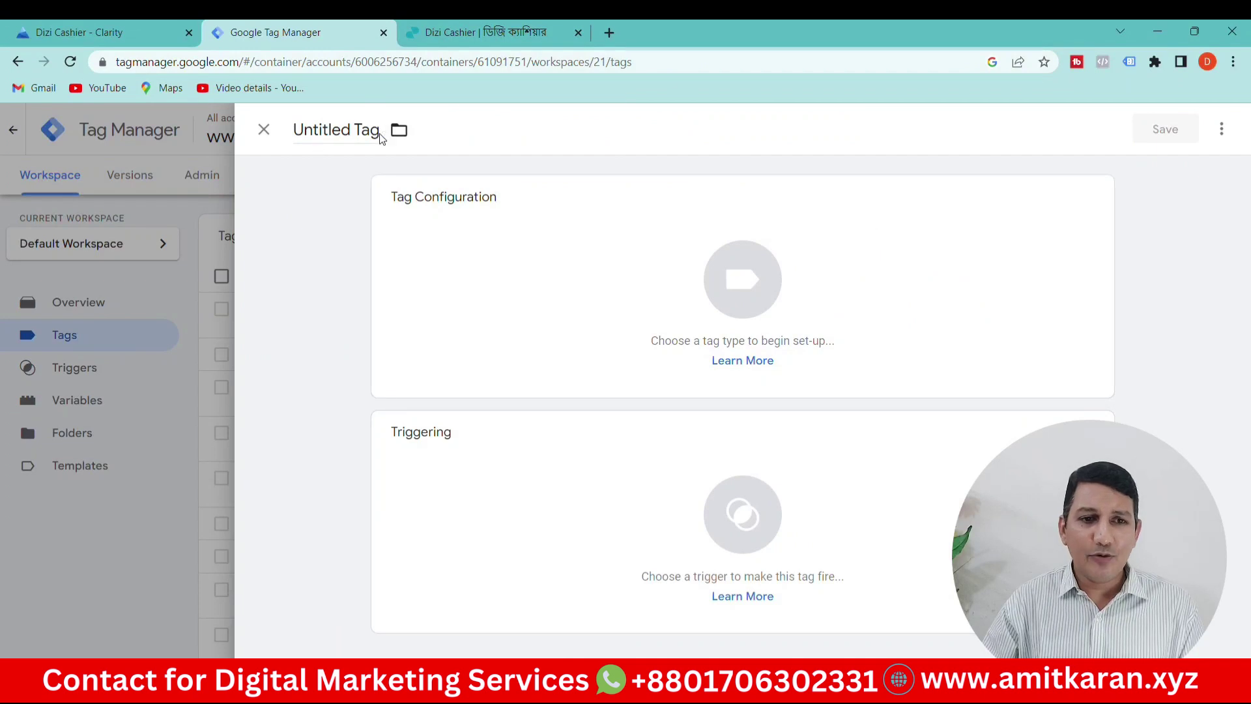
pyautogui.moveTo(384, 130); pyautogui.dragTo(293, 127)
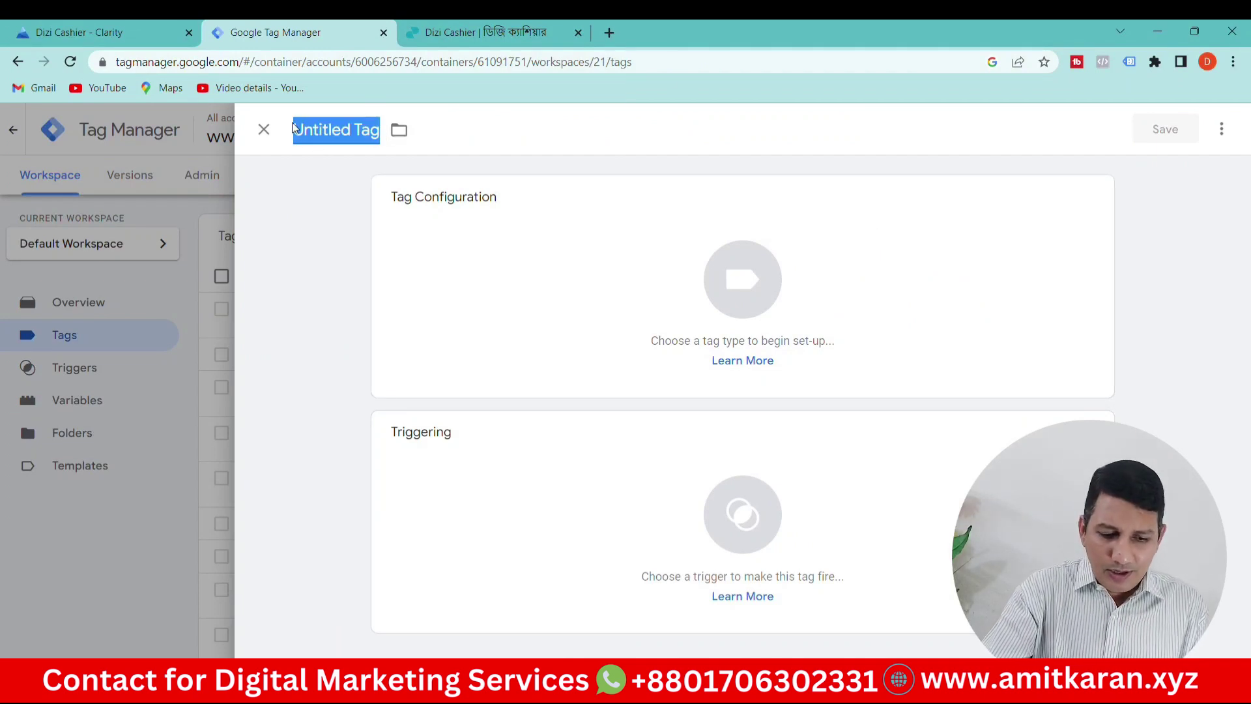
pyautogui.write('Microsoft Clarity')
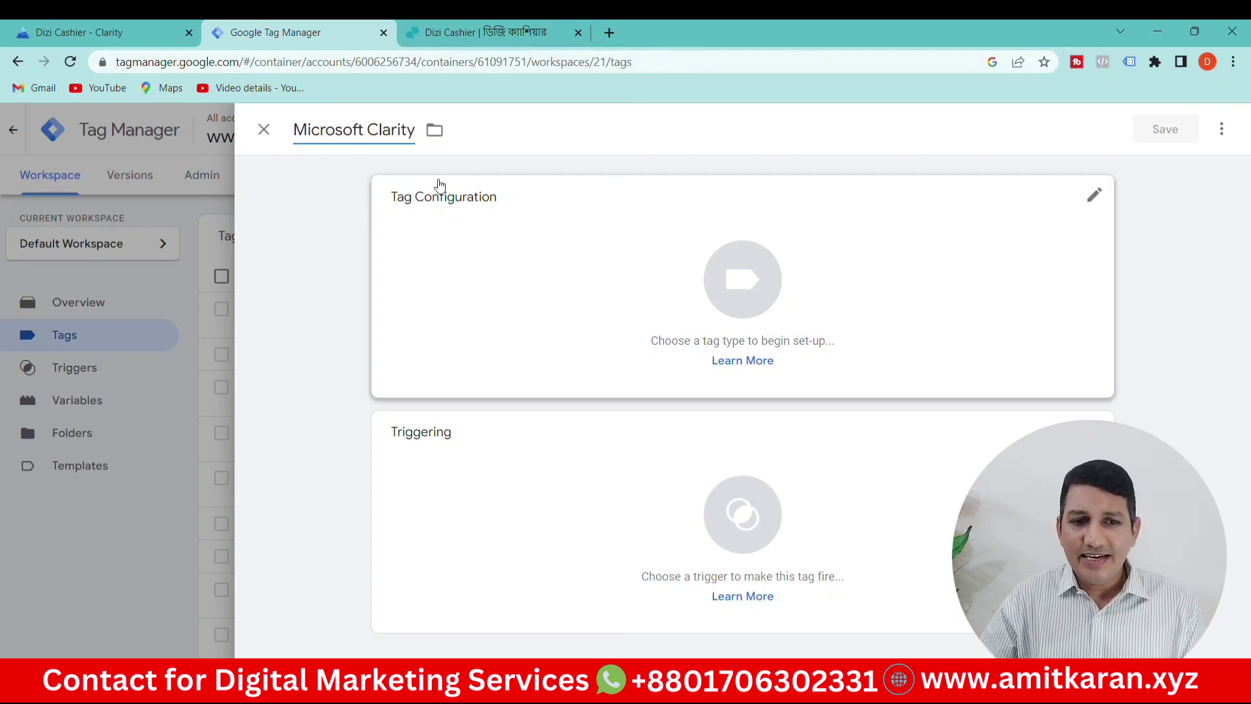
# Step: Set the tag type to Microsoft Clarity - Official from the Community Template Gallery and enter g507ve5aok as the Clarity Project Id
pyautogui.click(741, 319)
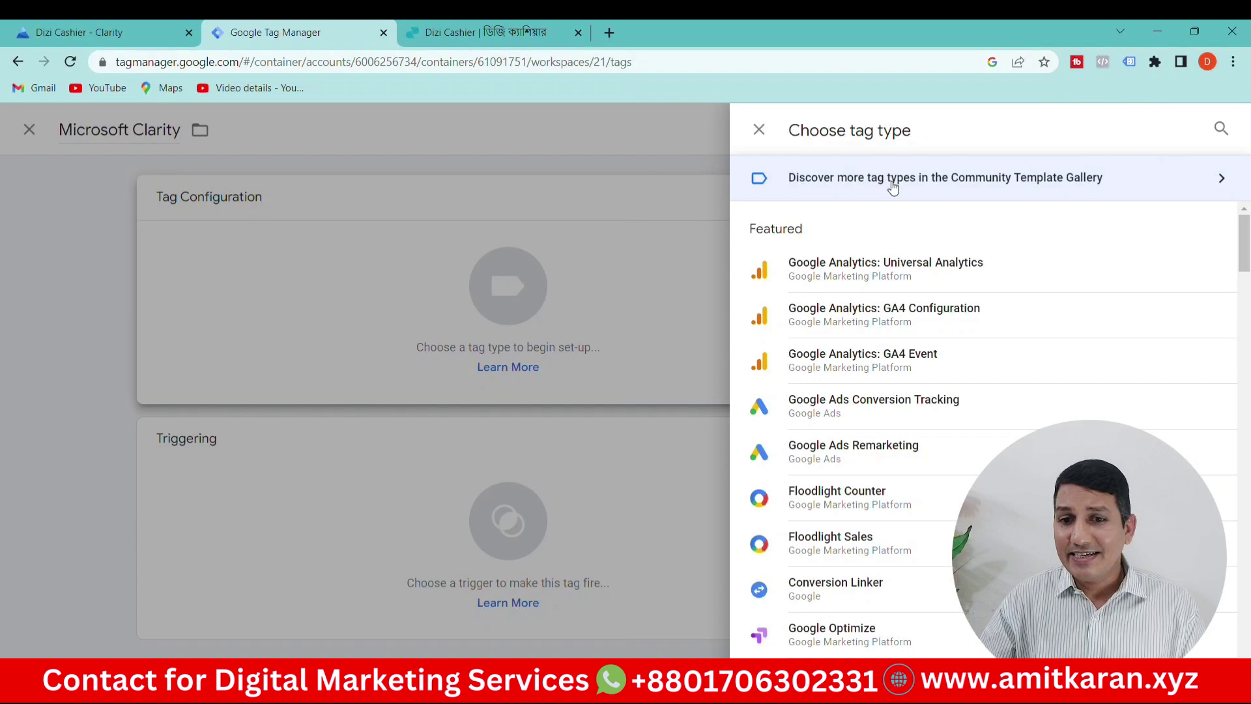
pyautogui.click(969, 187)
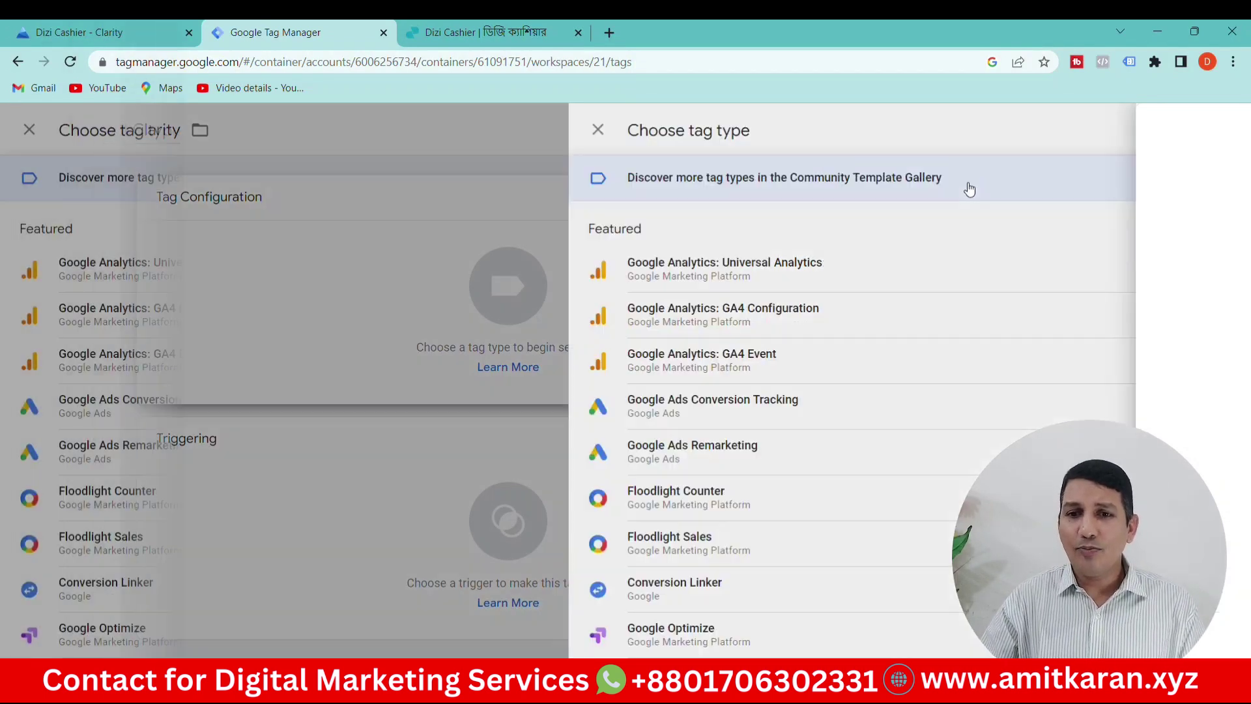
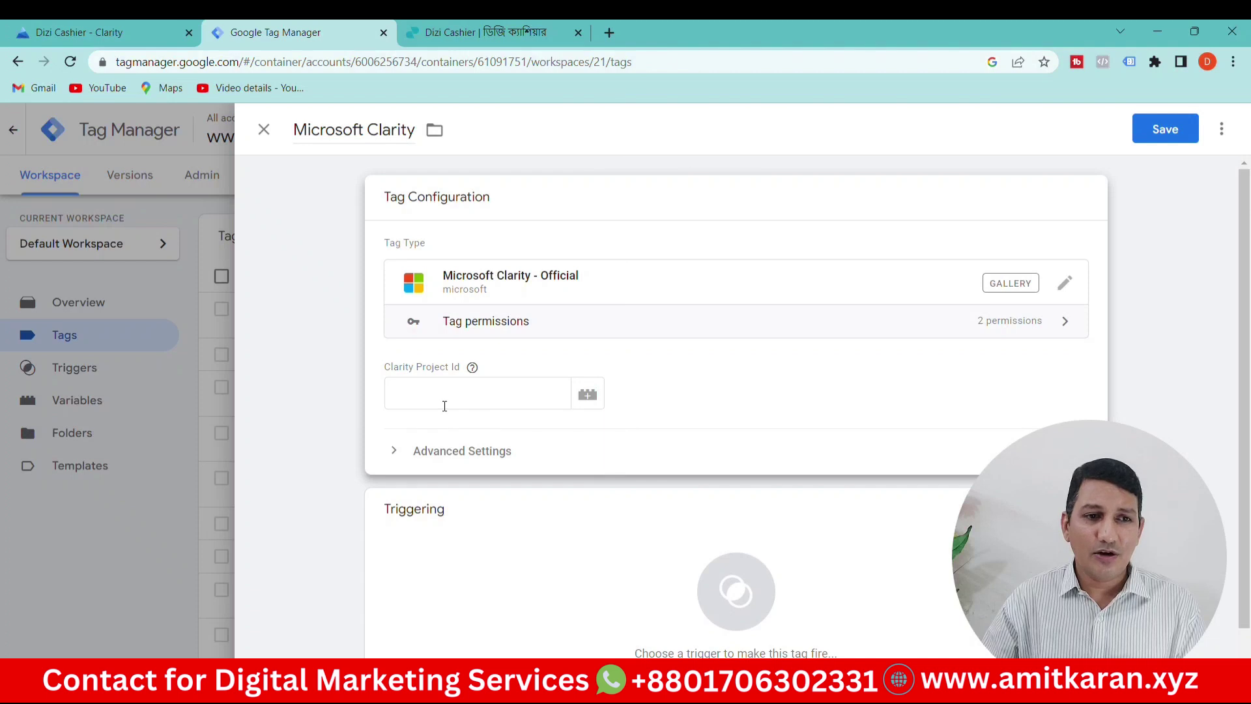
pyautogui.click(131, 42)
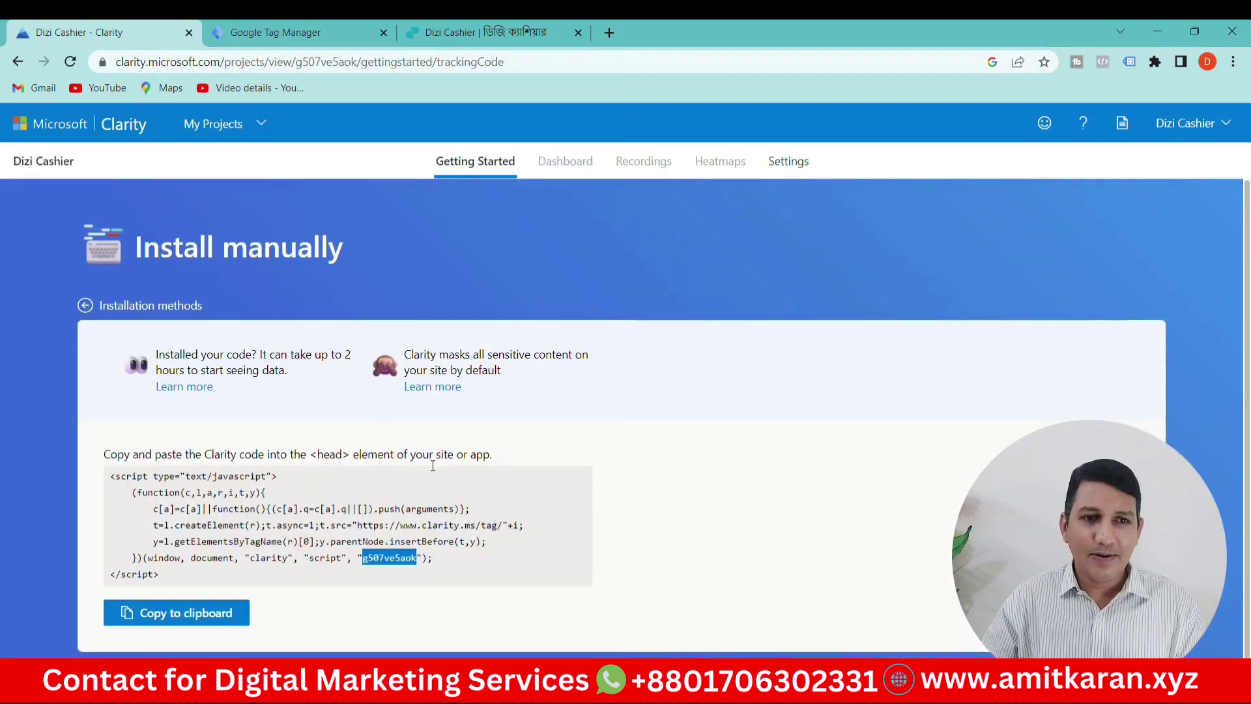
pyautogui.click(347, 38)
pyautogui.click(418, 407)
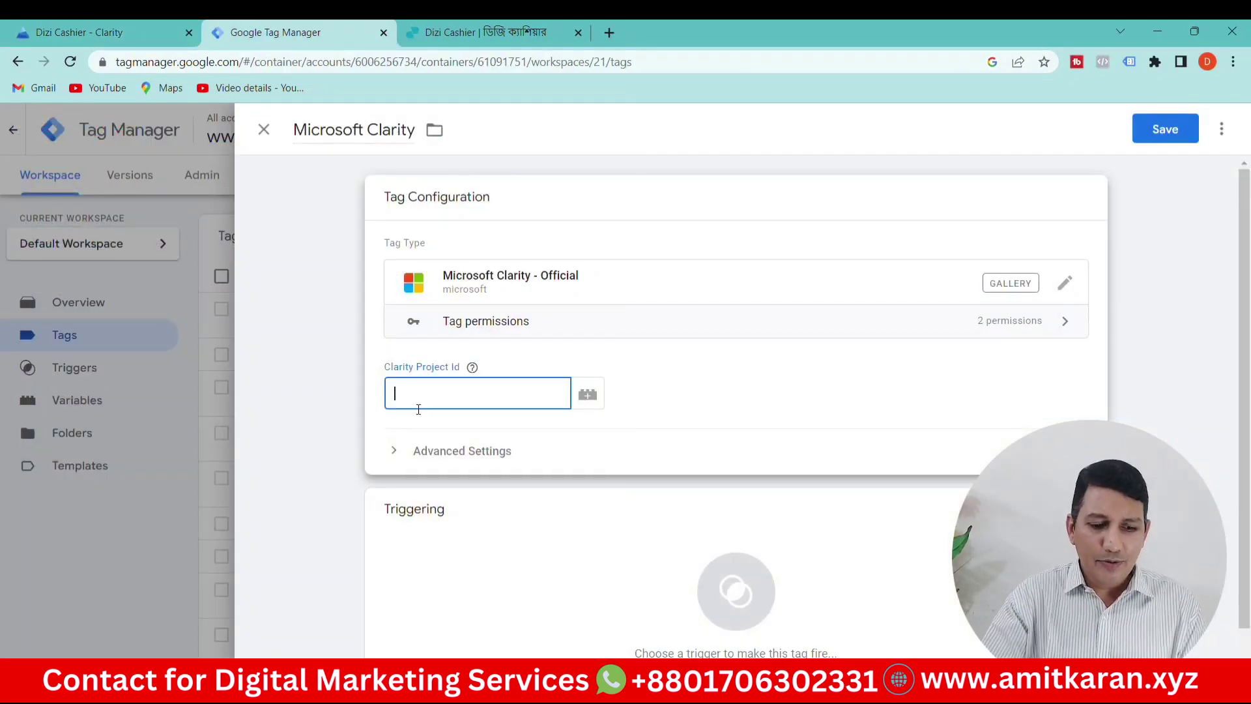
pyautogui.write('g507ve5aok')
# Step: Assign the All Pages page view trigger to the Microsoft Clarity tag and save the tag
pyautogui.scroll(-1, 595, 515)
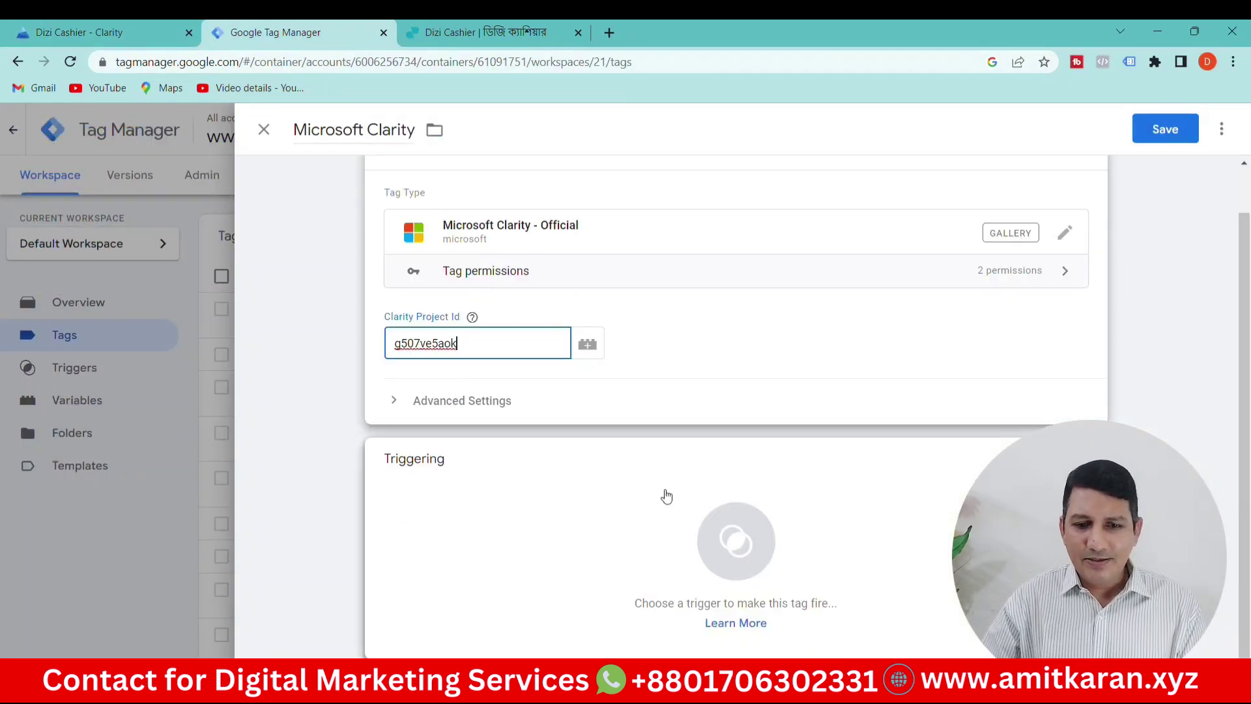
pyautogui.click(752, 569)
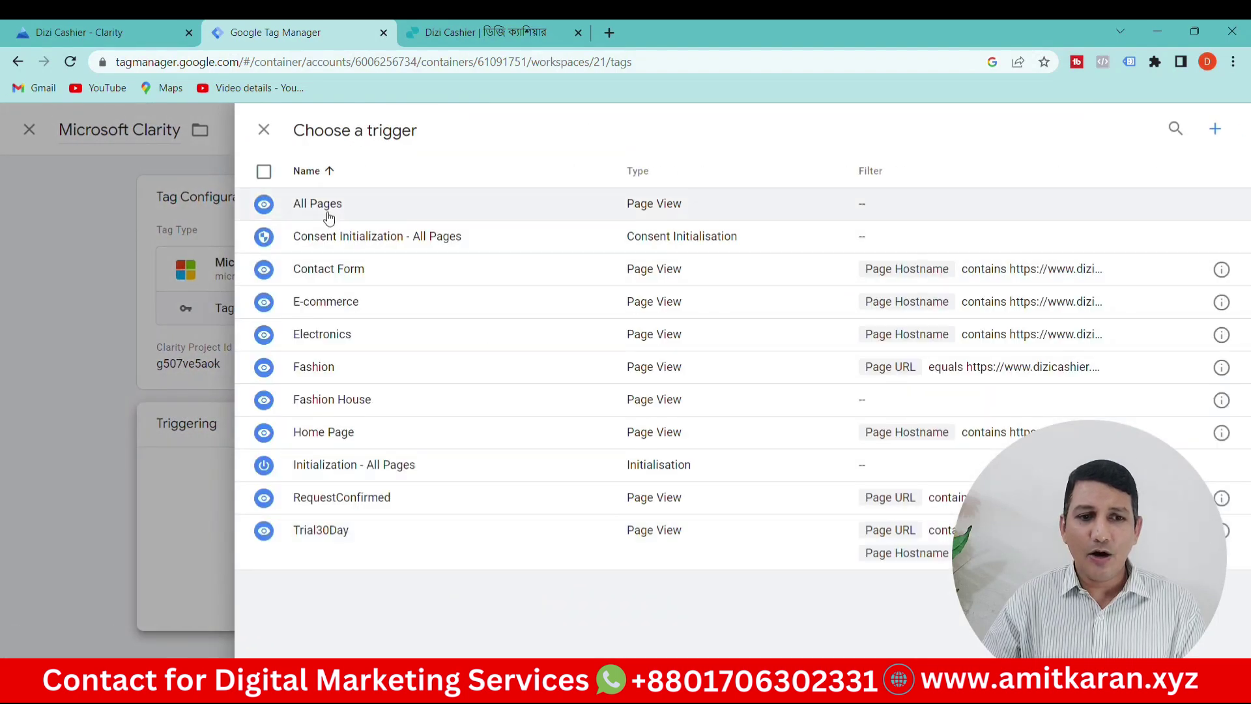
pyautogui.click(324, 212)
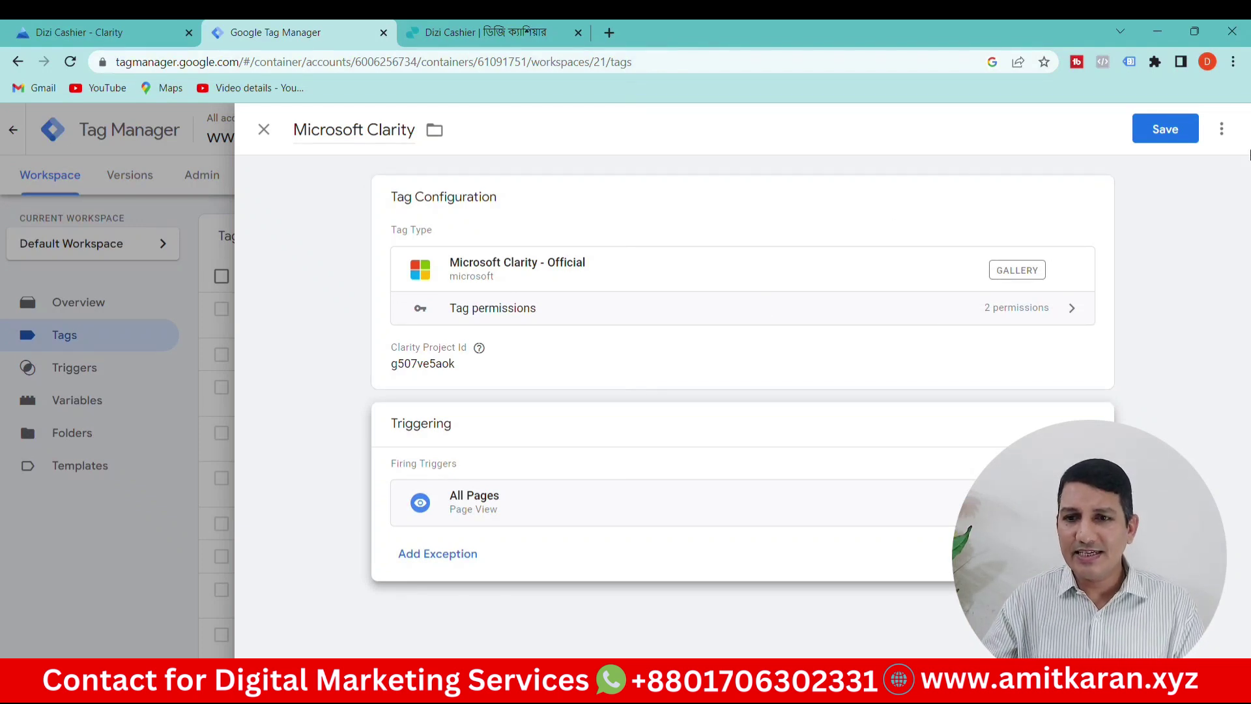
pyautogui.click(1172, 142)
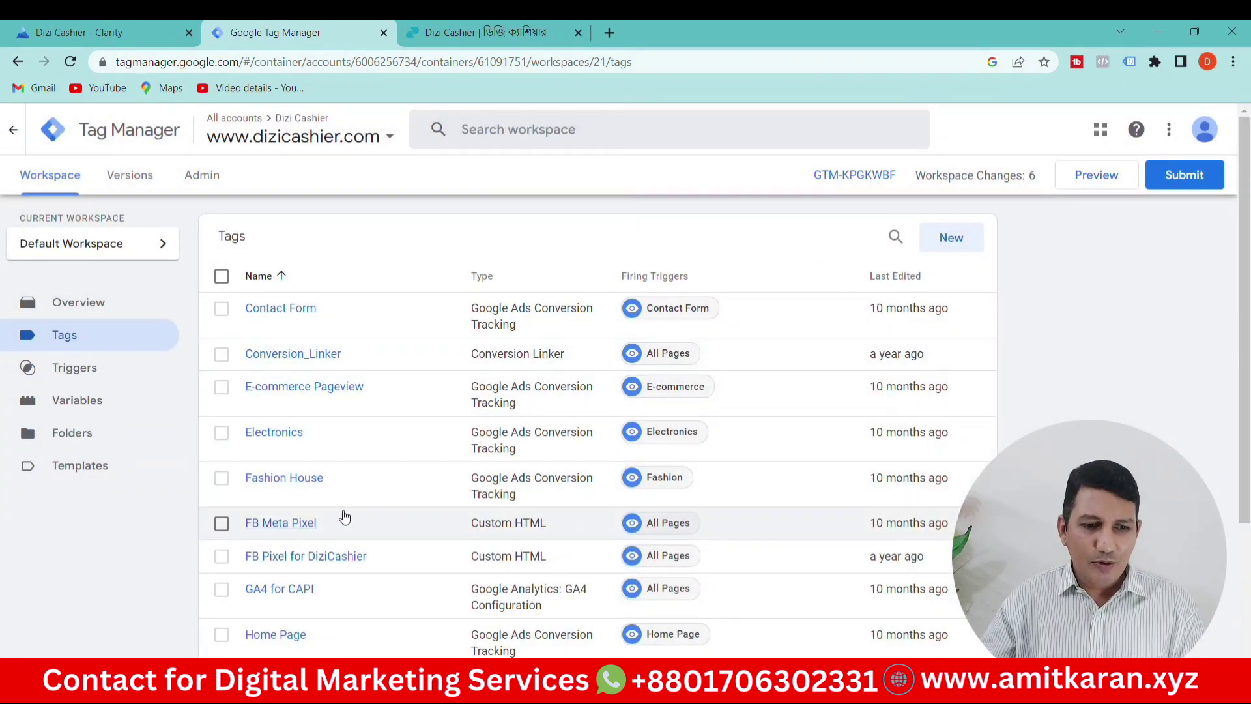
# Step: Find the Microsoft Clarity tag in the workspace's tag list and select it
pyautogui.scroll(-1, 343, 521)
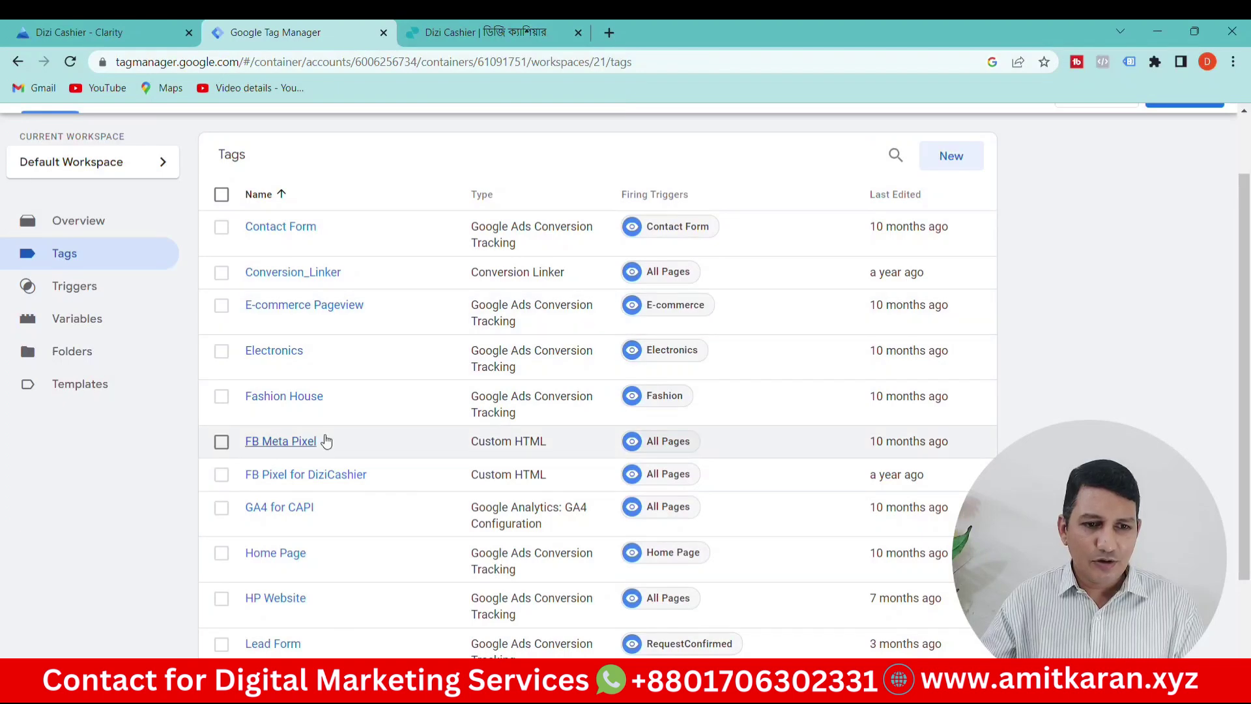
pyautogui.scroll(1, 336, 443)
pyautogui.scroll(-1, 347, 464)
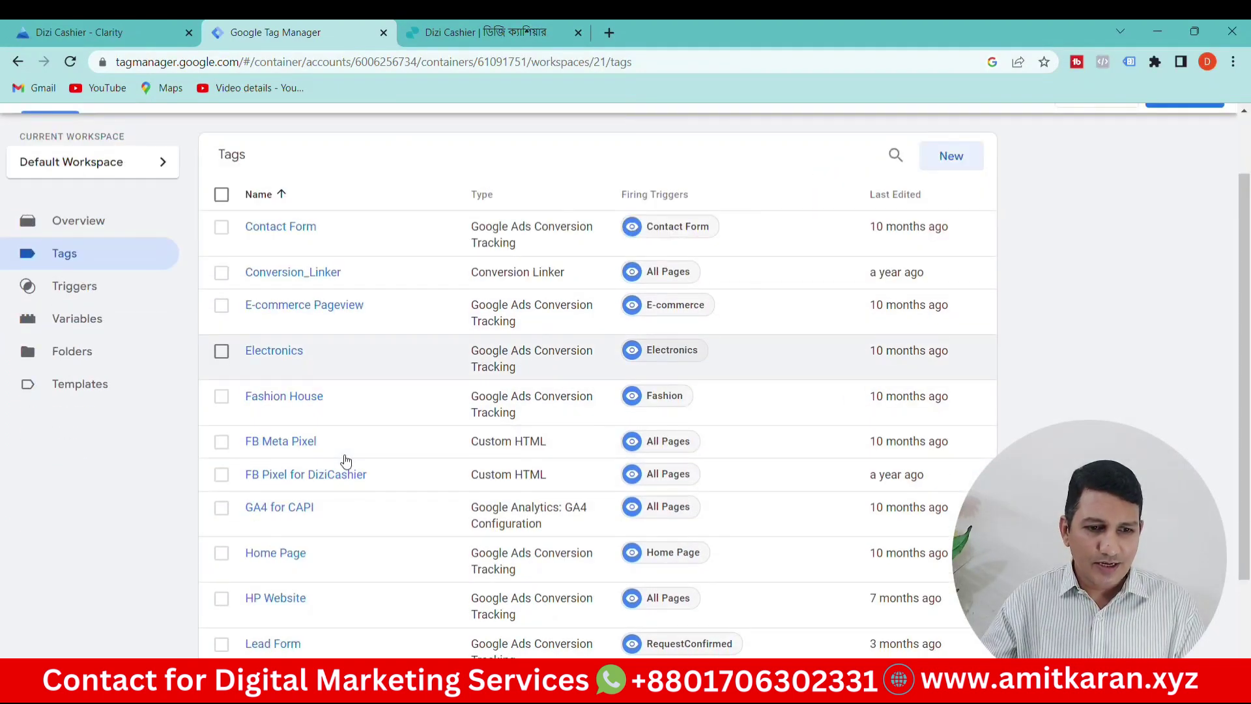
pyautogui.scroll(-1, 352, 617)
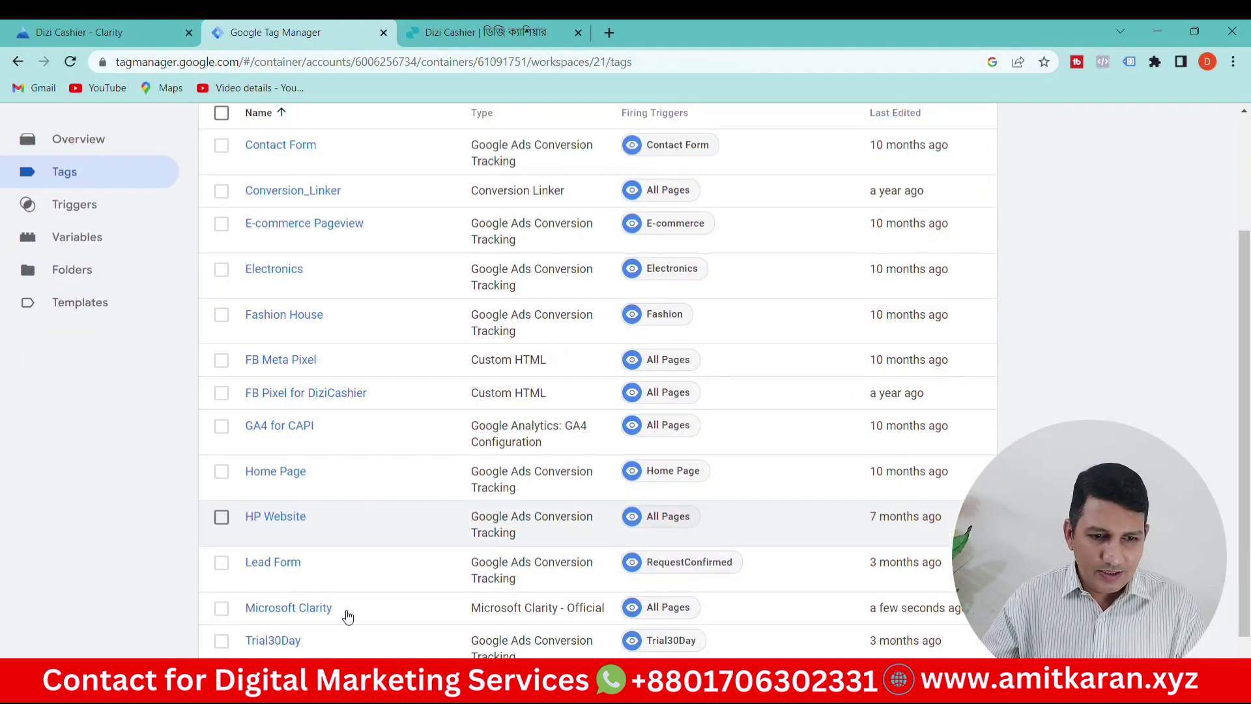
pyautogui.click(222, 608)
pyautogui.scroll(2, 225, 608)
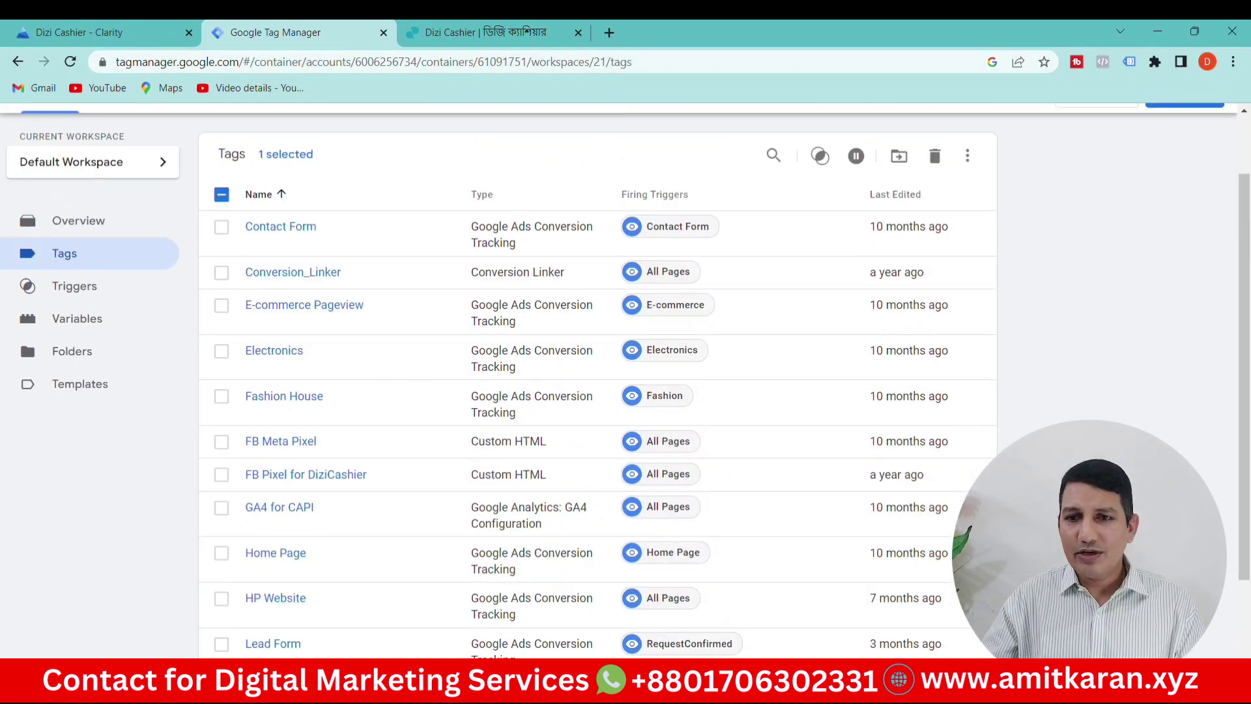
# Step: Submit the workspace changes for publishing and name the new version Microsoft Clarity
pyautogui.click(1185, 175)
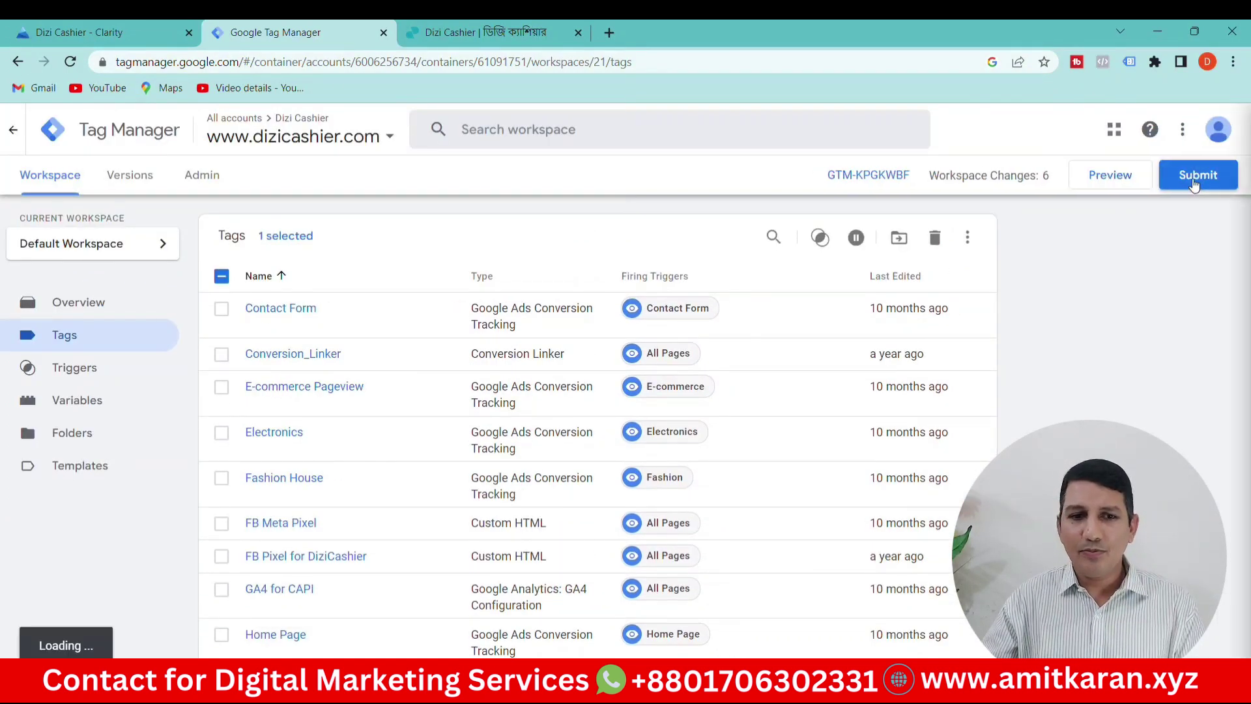
pyautogui.click(474, 326)
pyautogui.write('Micro')
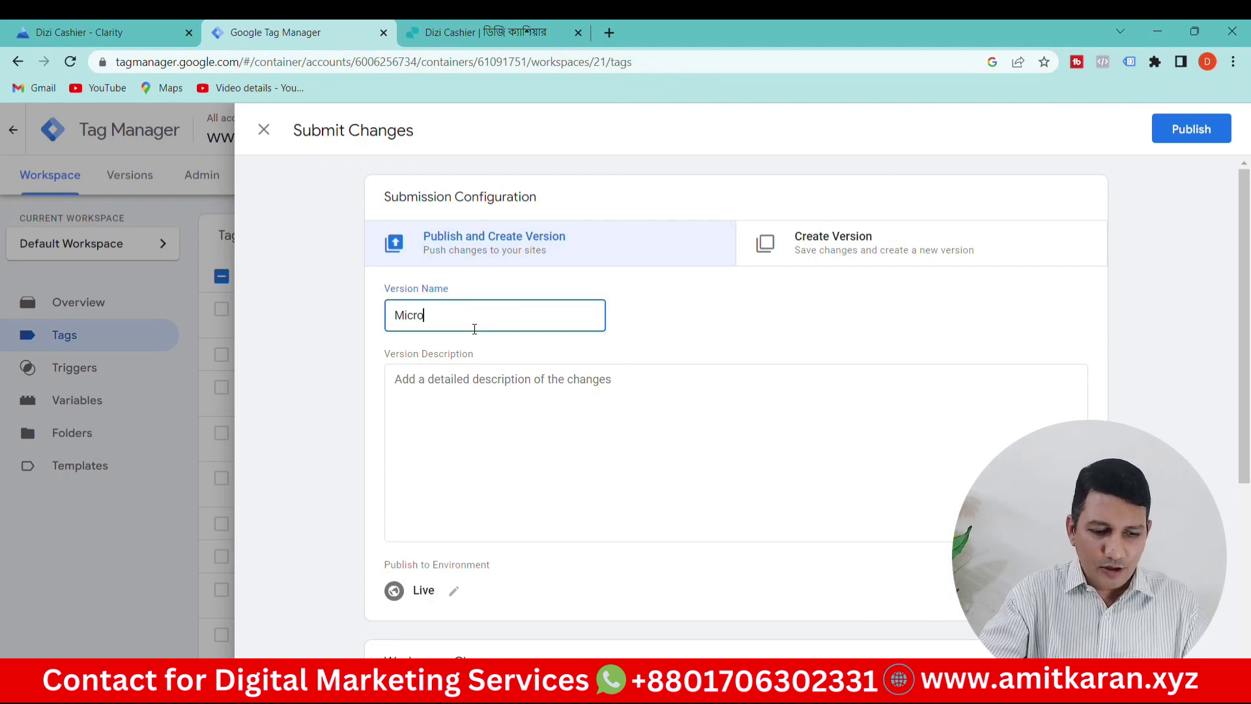
pyautogui.write('soft Clarity')
# Step: Reuse the version name to write the description Microsoft Clarity with GA4, and publish the version to the Live environment
pyautogui.moveTo(479, 326); pyautogui.dragTo(382, 319)
pyautogui.hotkey('ctrl', 'c')
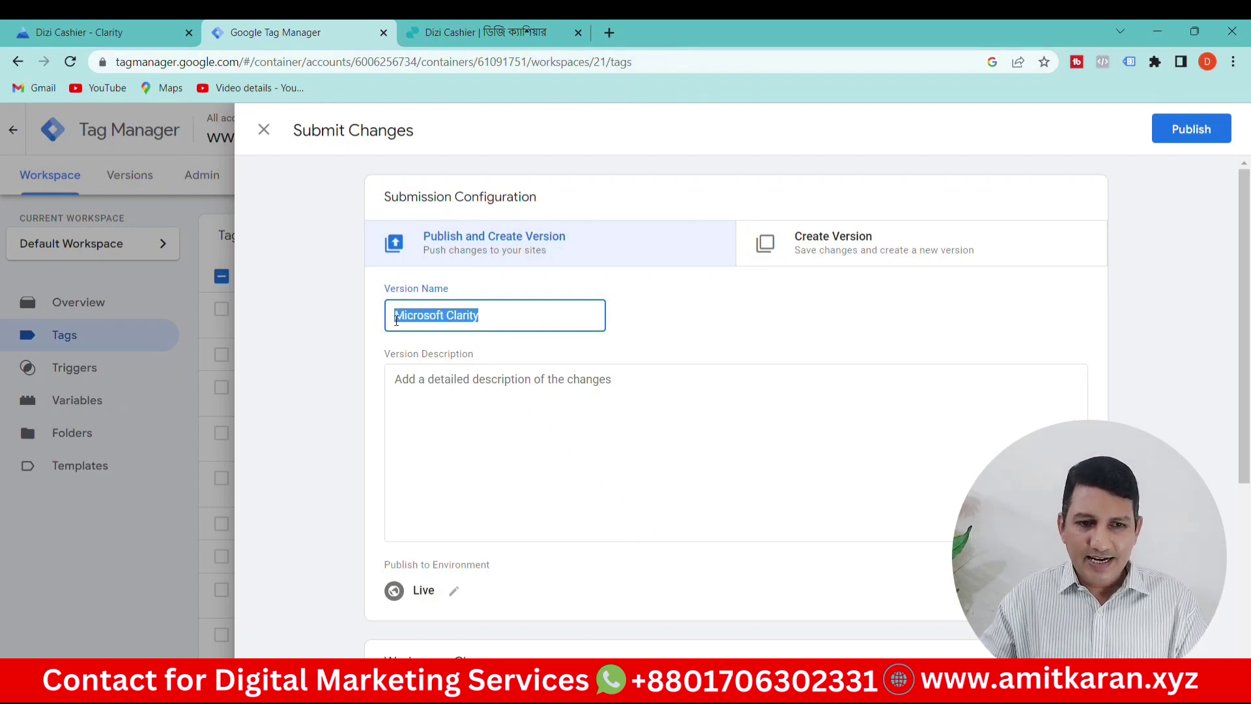
pyautogui.click(435, 399)
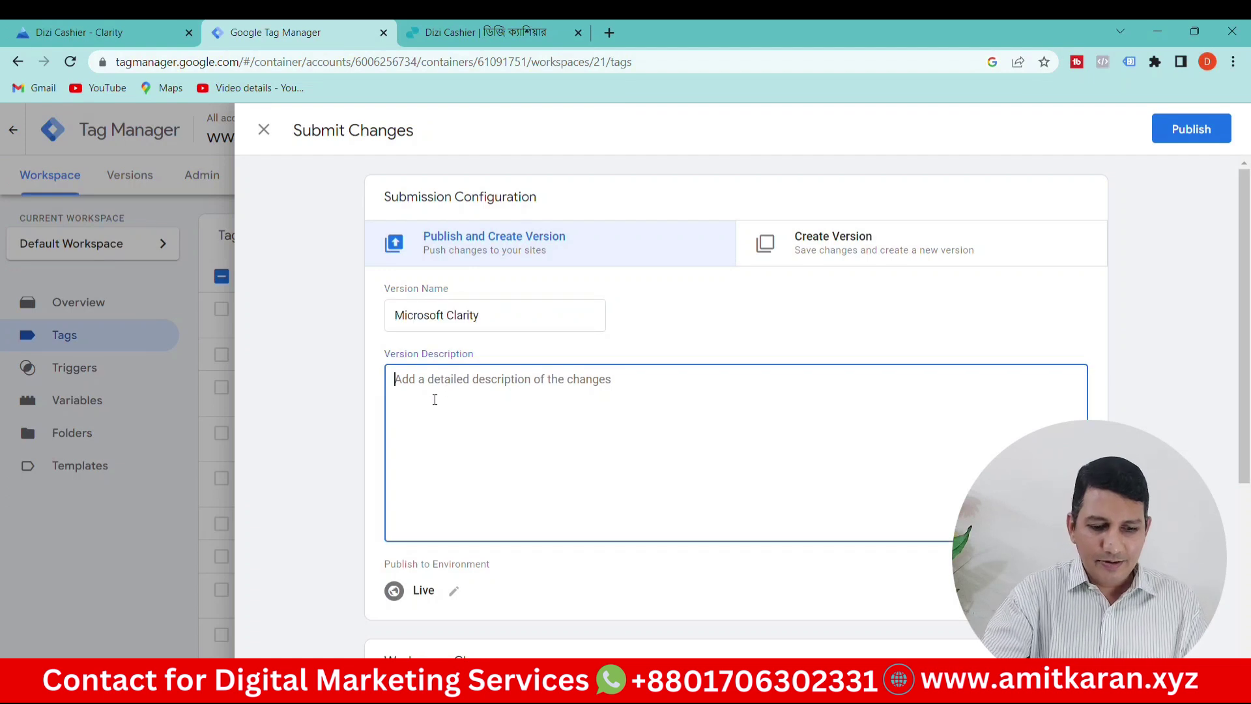
pyautogui.hotkey('ctrl', 'v')
pyautogui.write('with G')
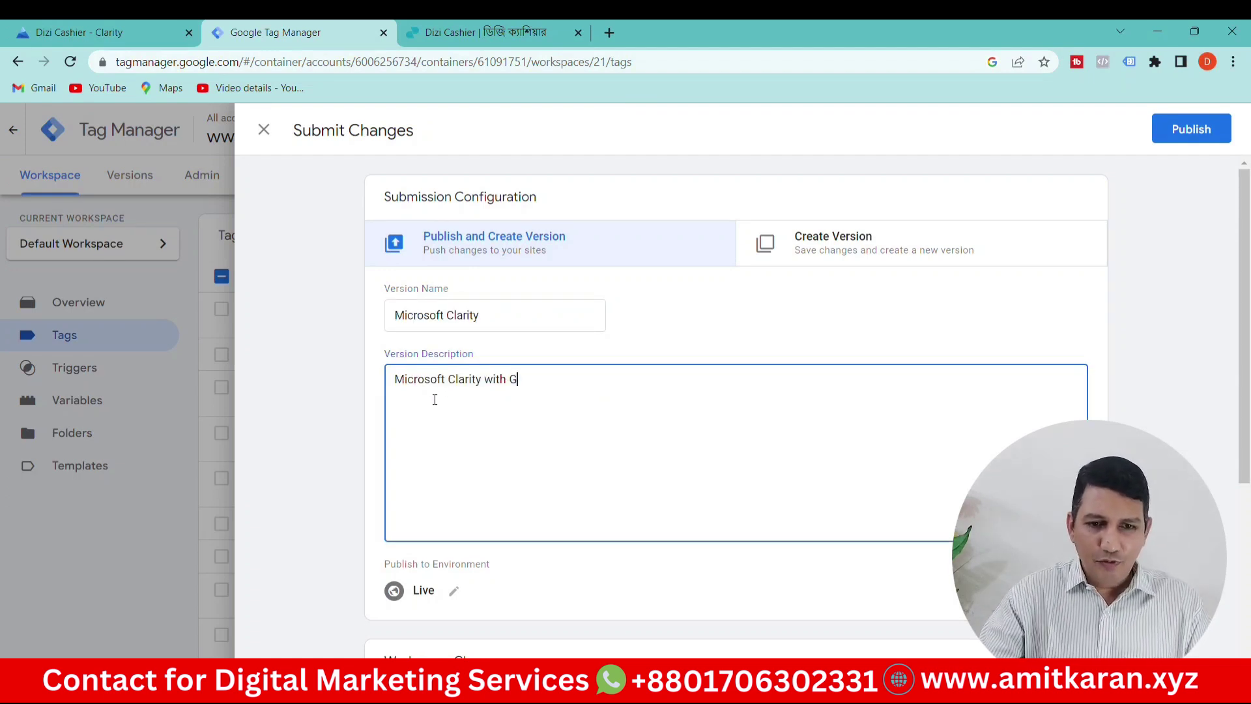
pyautogui.write('A4')
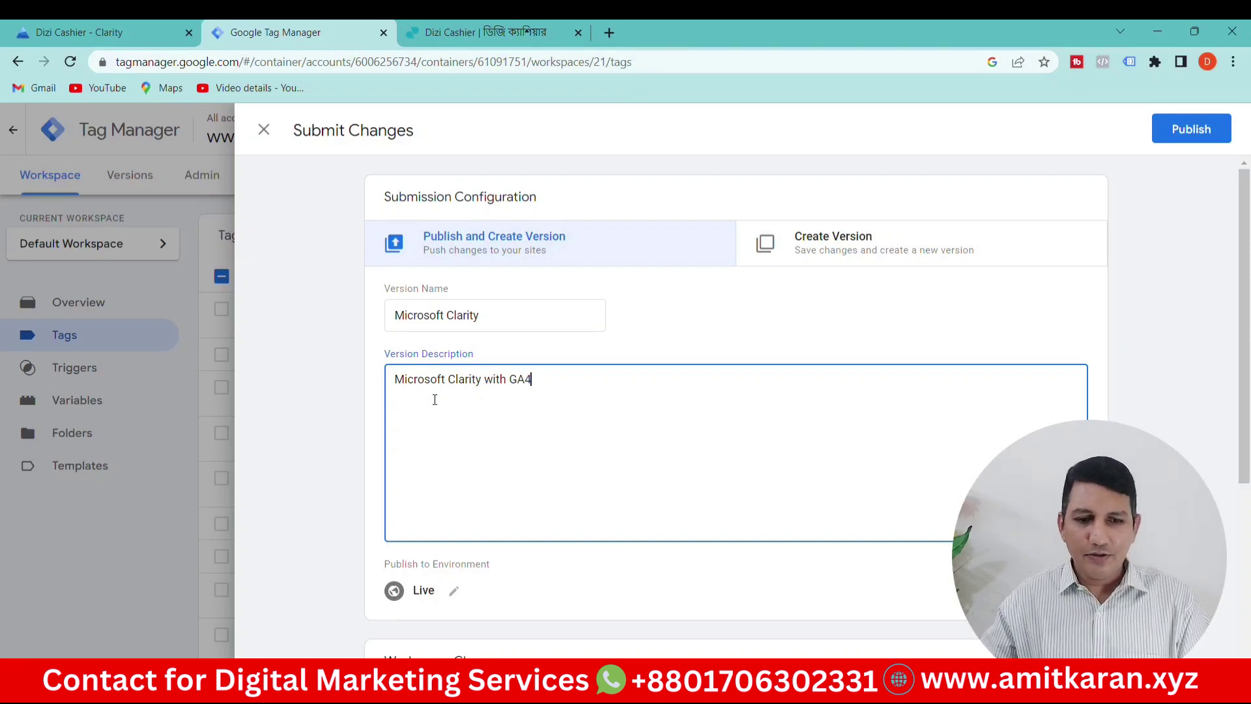
pyautogui.click(1182, 145)
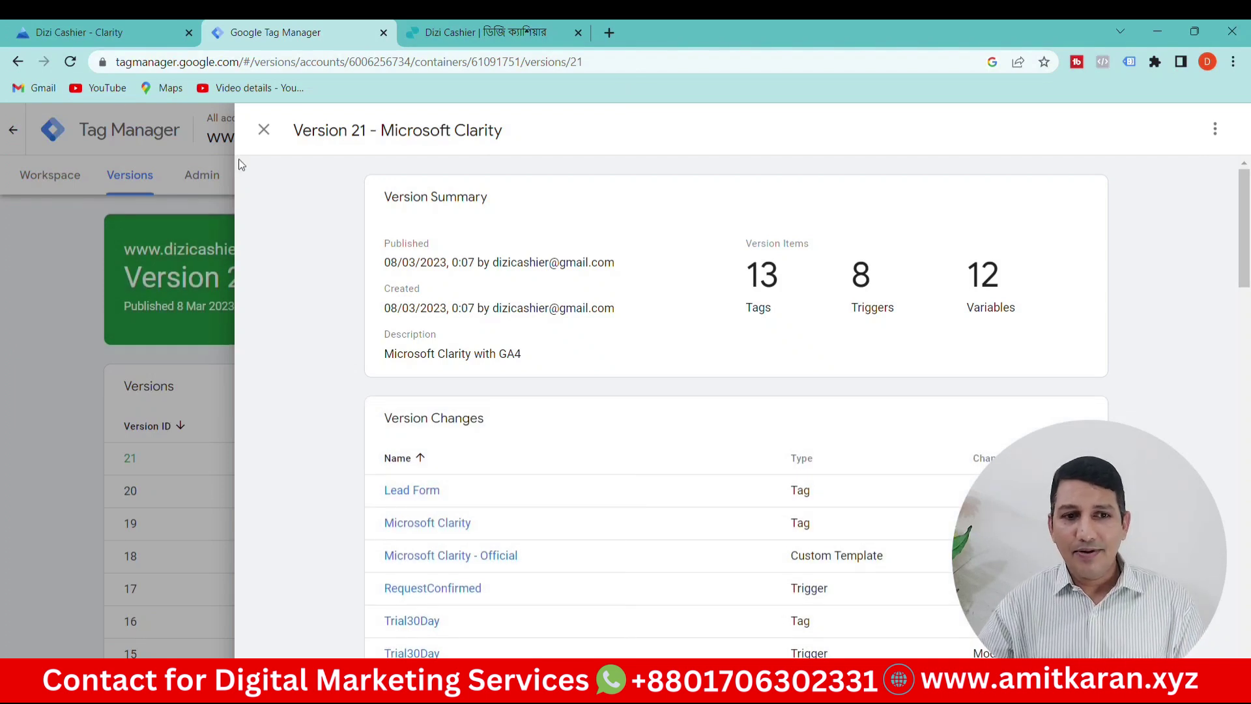
# Step: Switch to Microsoft Clarity, open the Dizi Cashier project and review its dashboard for incoming user, referrer, device and browser data
pyautogui.click(93, 31)
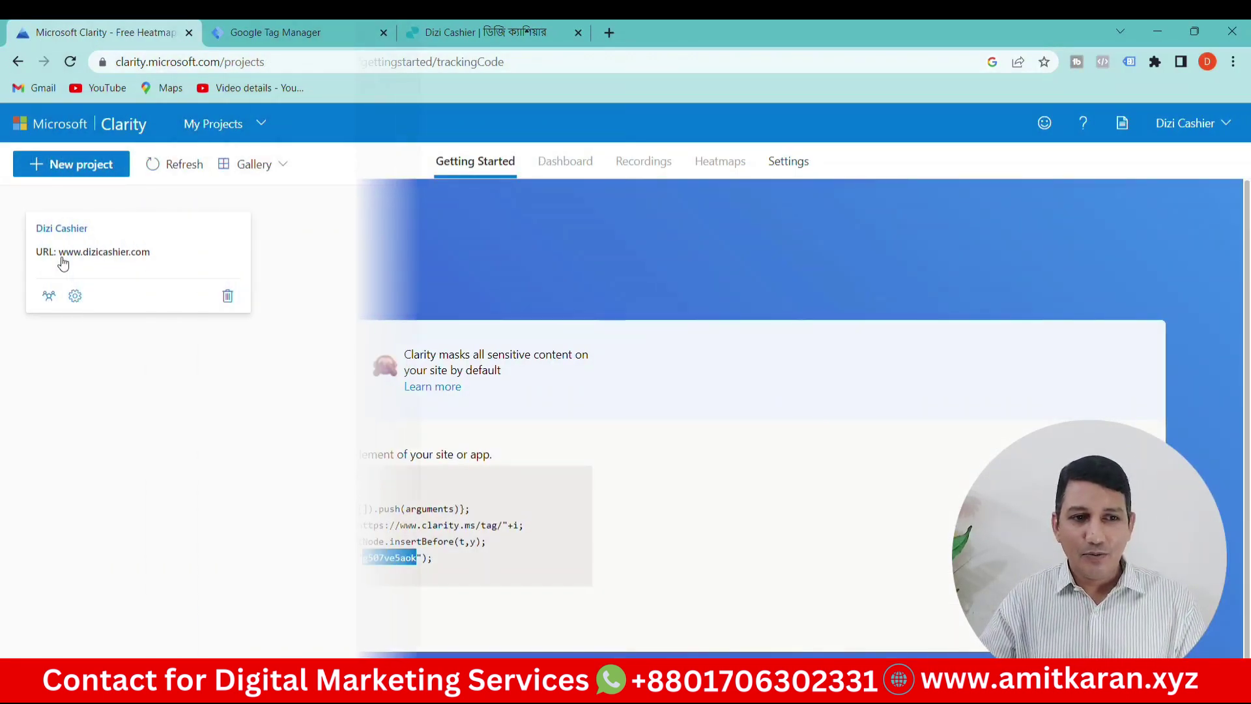
pyautogui.click(98, 262)
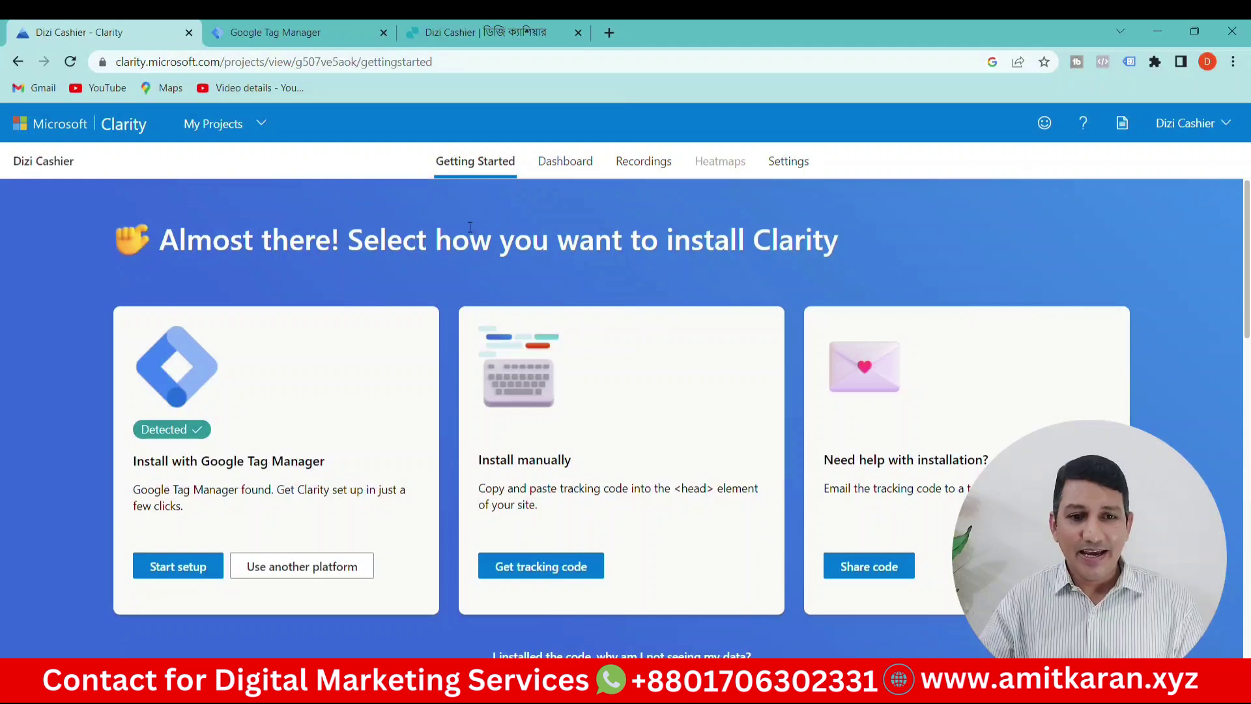
pyautogui.click(575, 165)
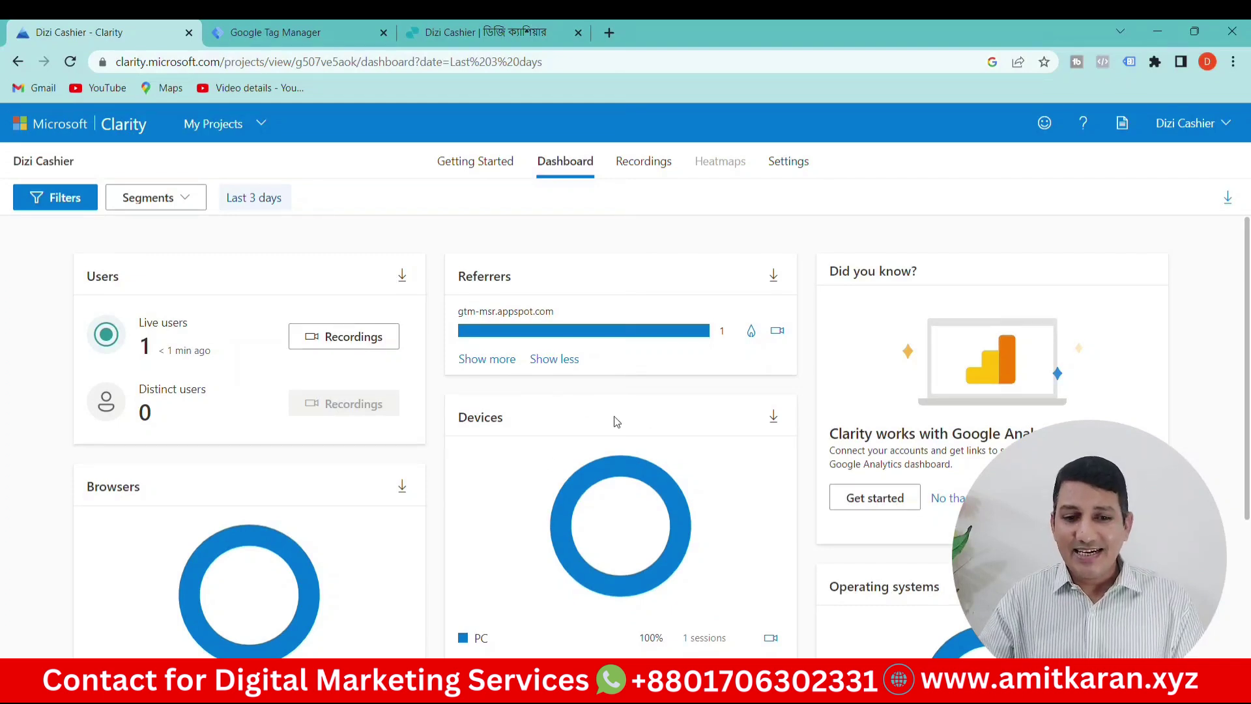
pyautogui.scroll(-2, 662, 392)
pyautogui.scroll(-1, 662, 392)
pyautogui.scroll(3, 662, 391)
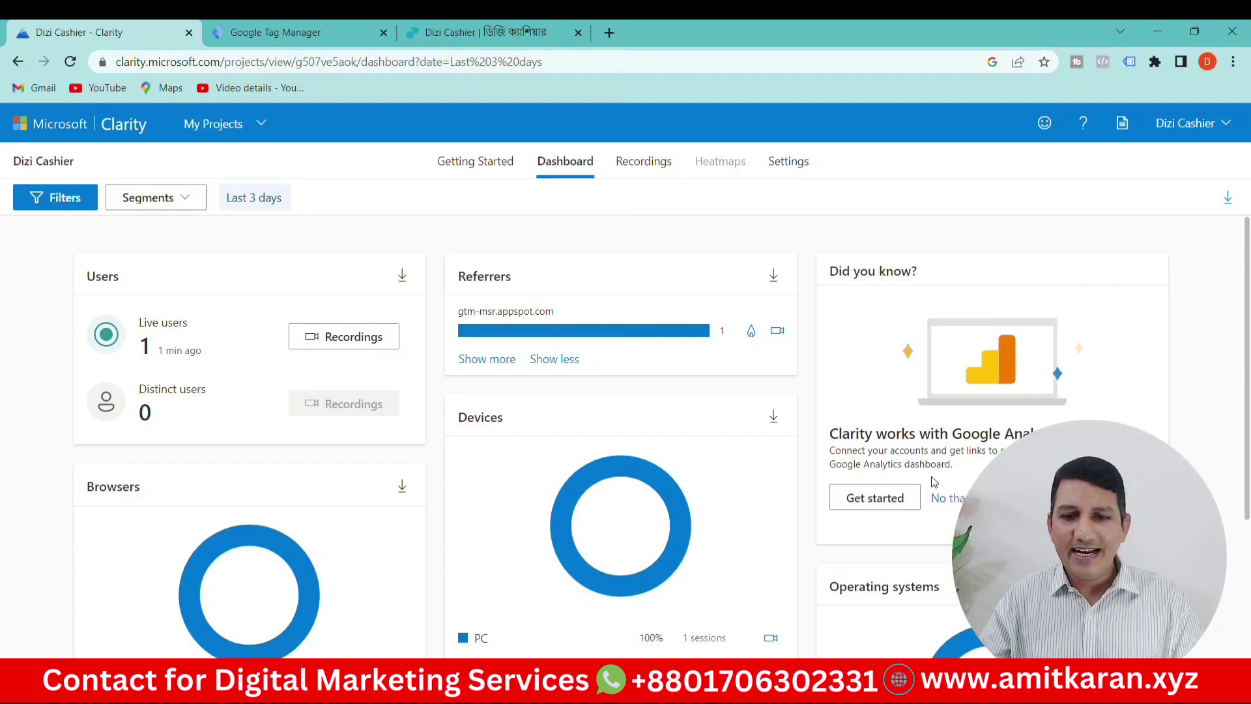
pyautogui.scroll(-1, 625, 436)
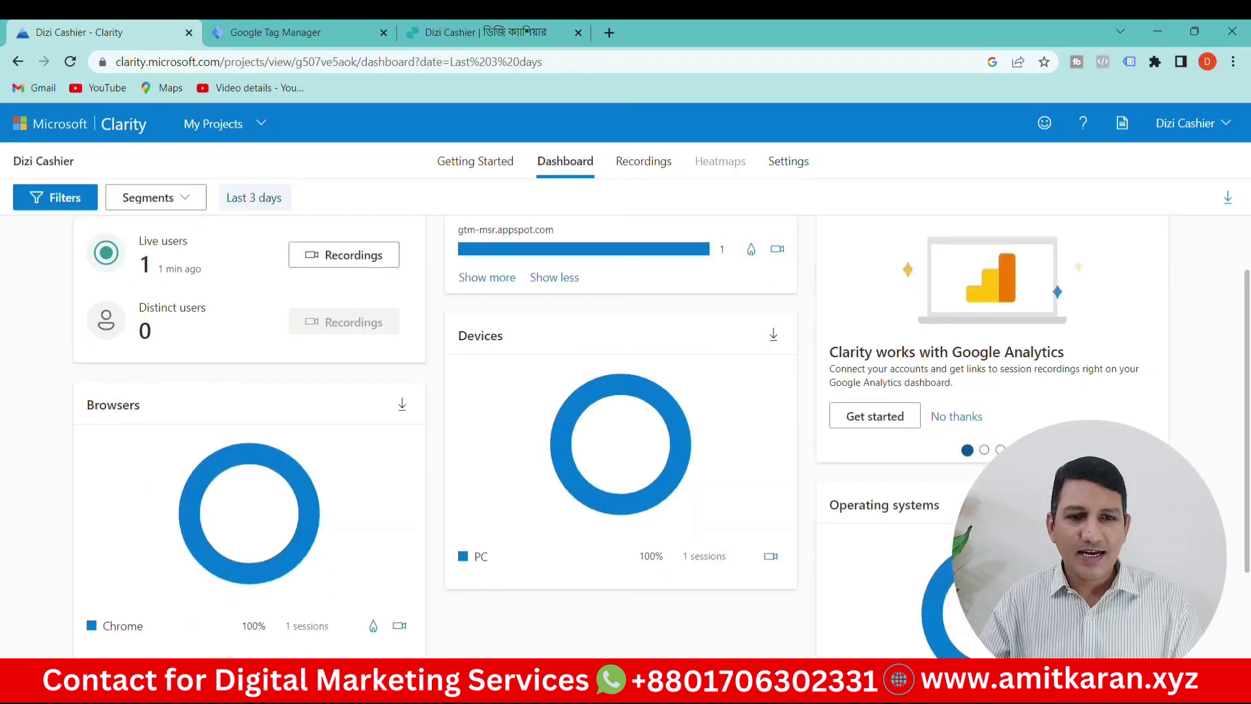
# Step: Review the installation methods and Google Analytics integration option in the project's setup settings
pyautogui.click(789, 161)
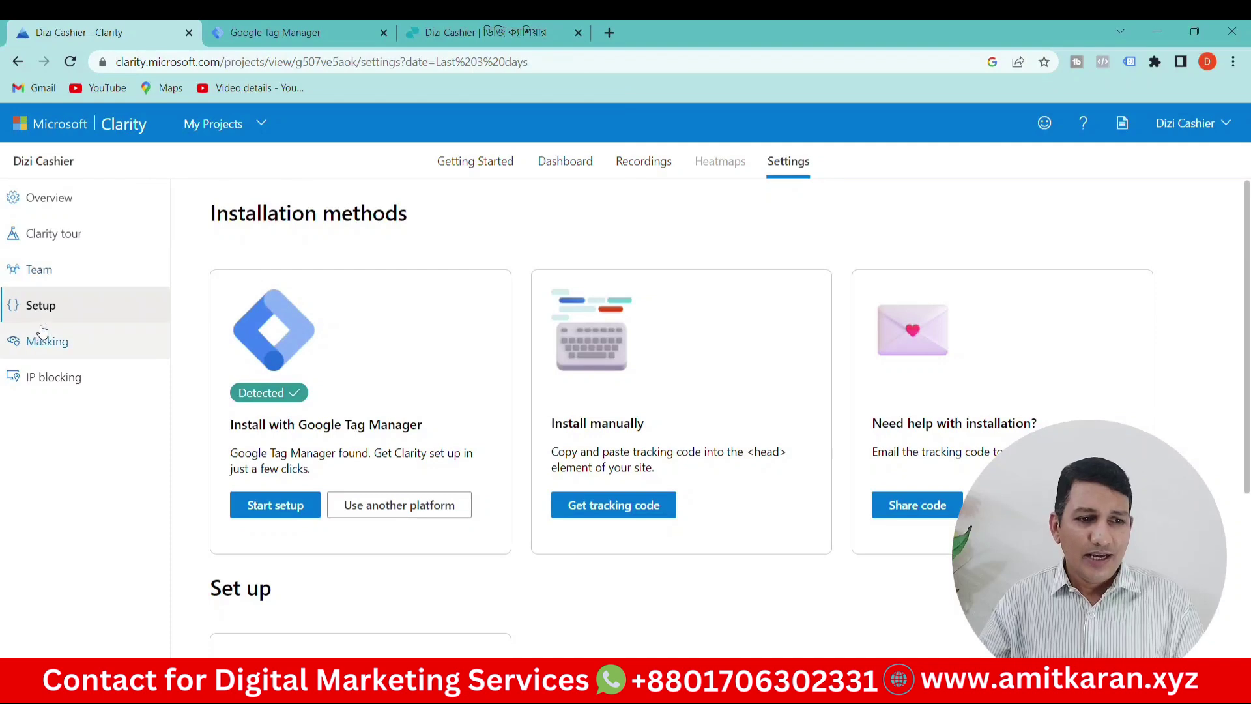
pyautogui.scroll(-4, 569, 349)
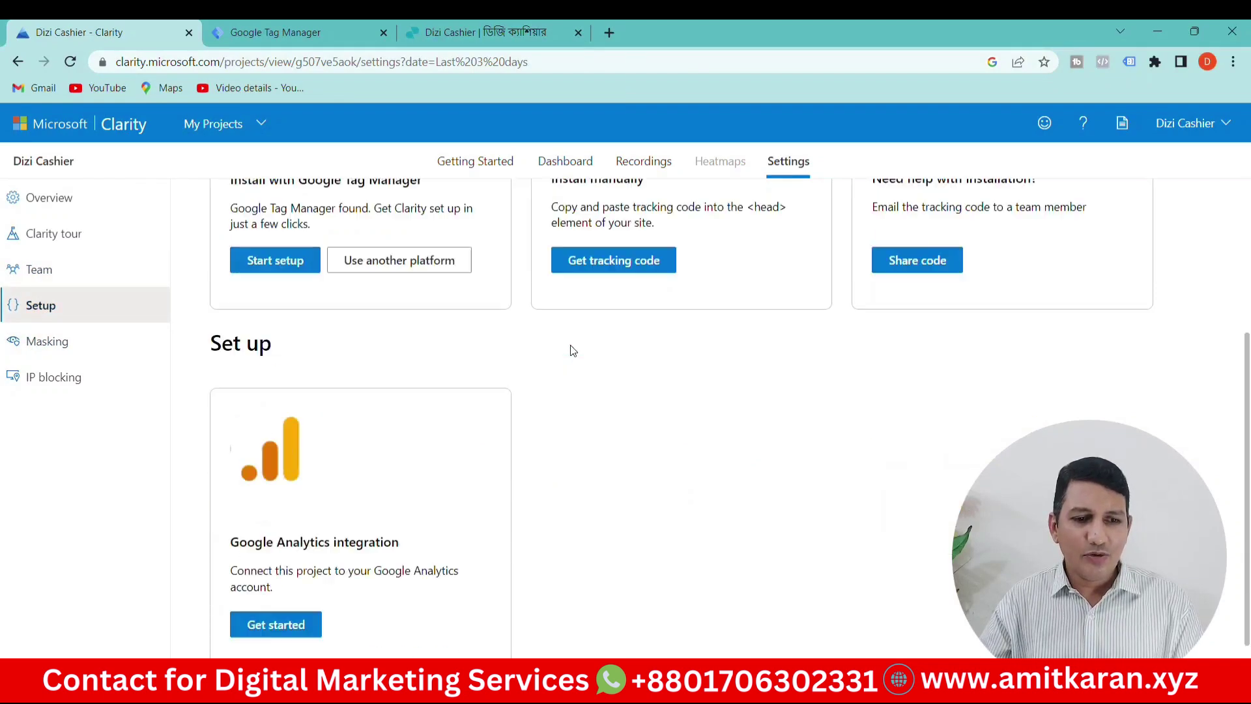
pyautogui.scroll(4, 930, 530)
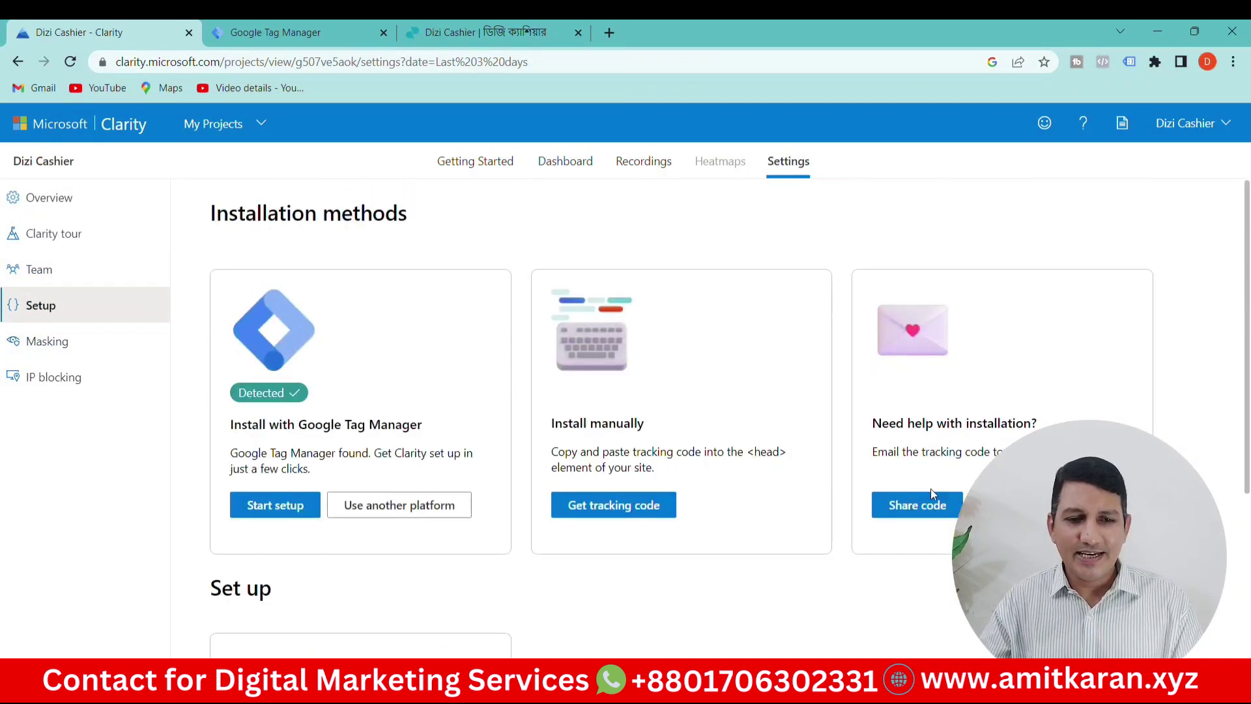
pyautogui.scroll(-4, 645, 497)
pyautogui.scroll(4, 967, 232)
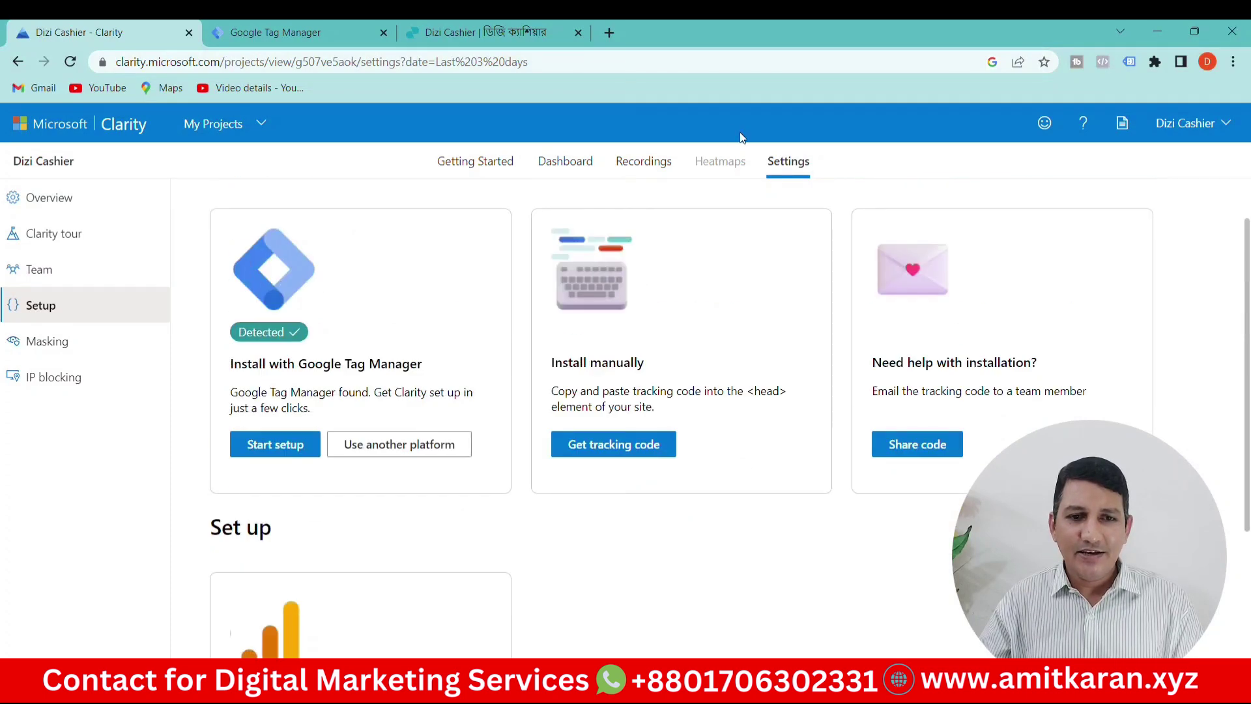
# Step: Start the project's Google Analytics integration from the dashboard suggestion and choose the Dizi Cashier Google account for sign-in
pyautogui.click(577, 163)
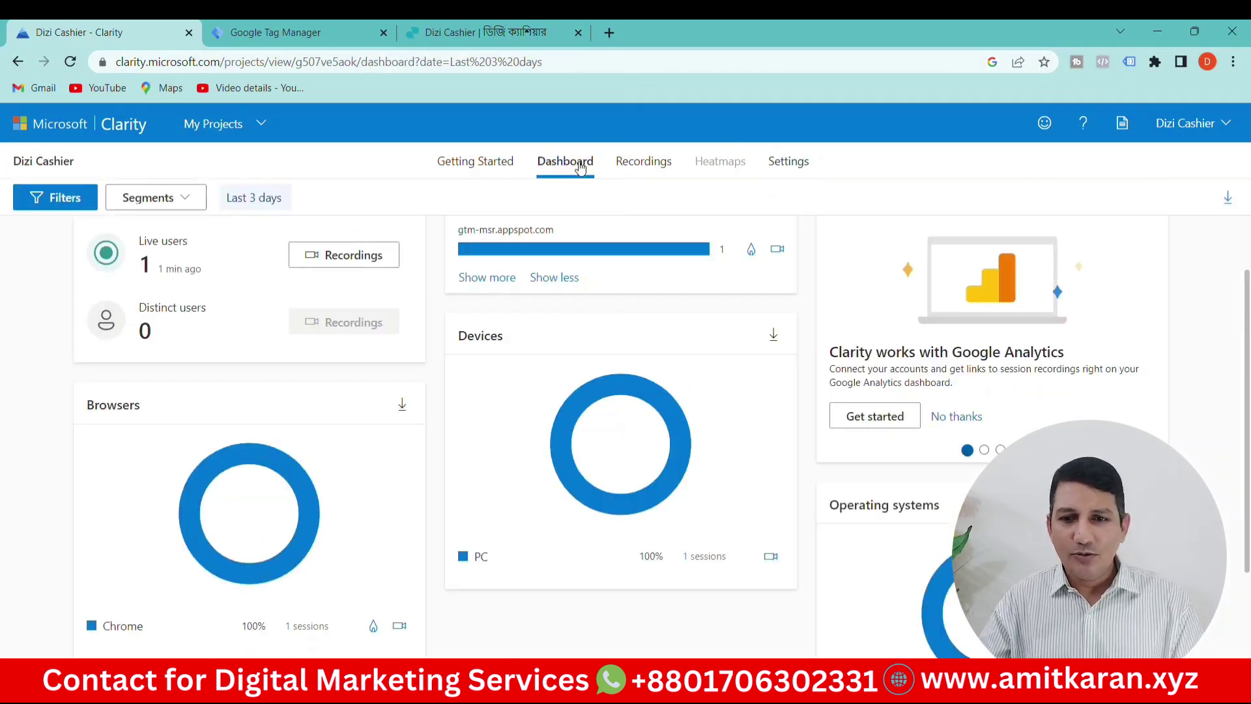
pyautogui.click(876, 417)
pyautogui.scroll(-4, 342, 497)
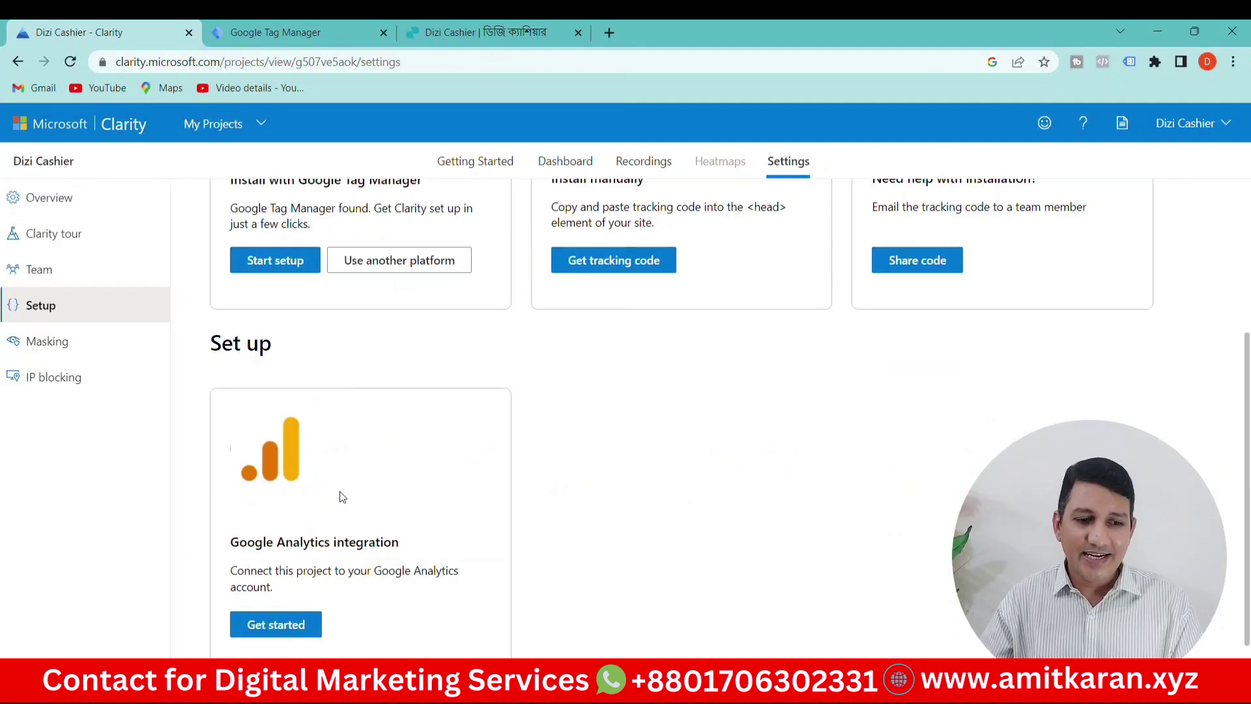
pyautogui.click(291, 636)
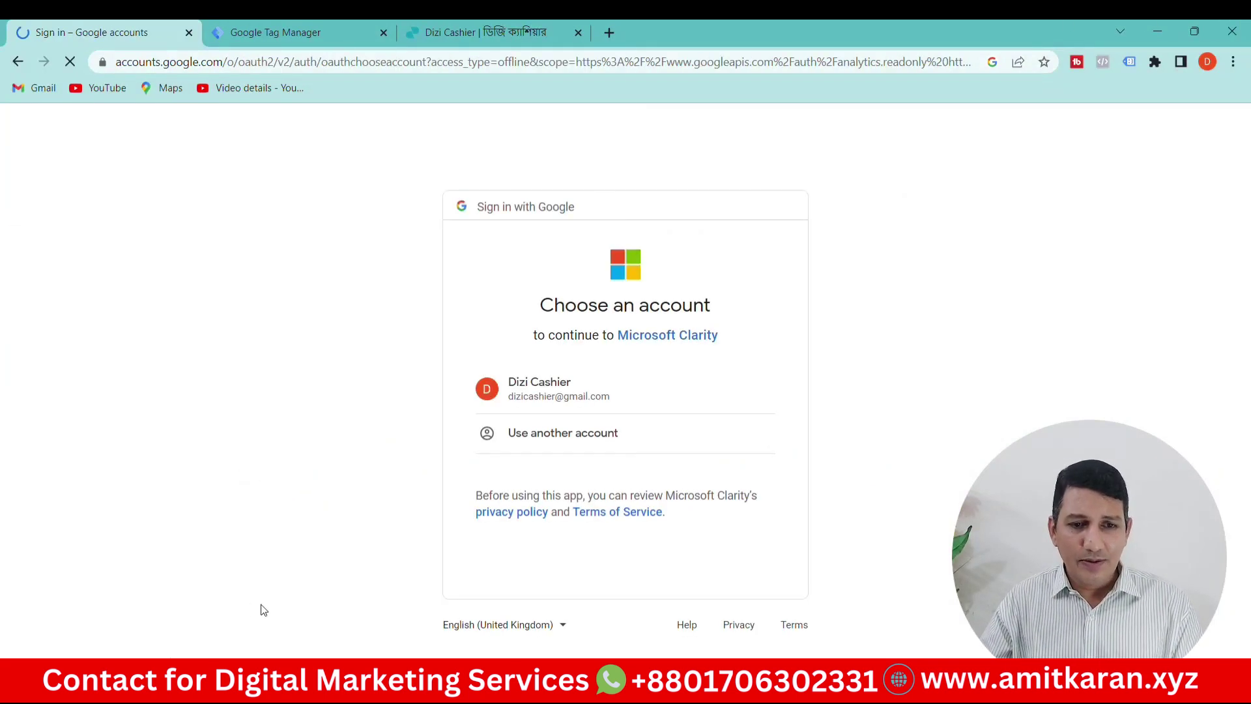
pyautogui.click(551, 391)
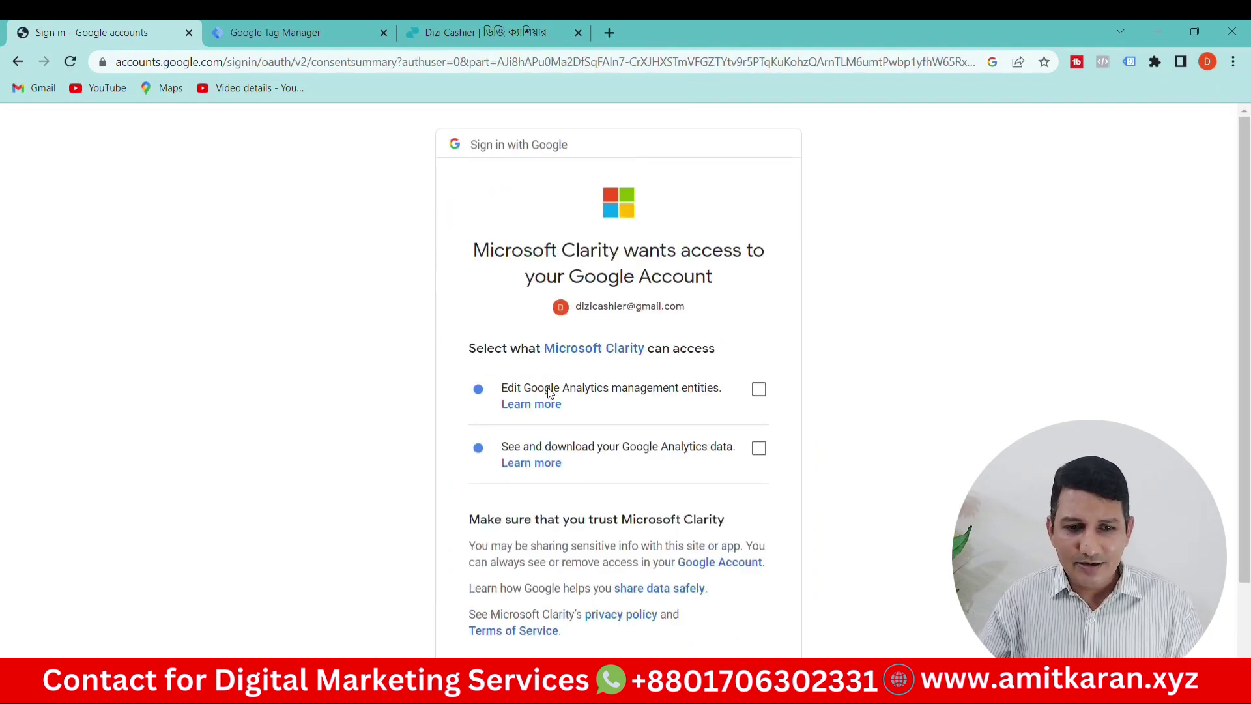
# Step: Allow Microsoft Clarity to edit Google Analytics management entities and to see and download Google Analytics data
pyautogui.click(759, 389)
pyautogui.click(759, 448)
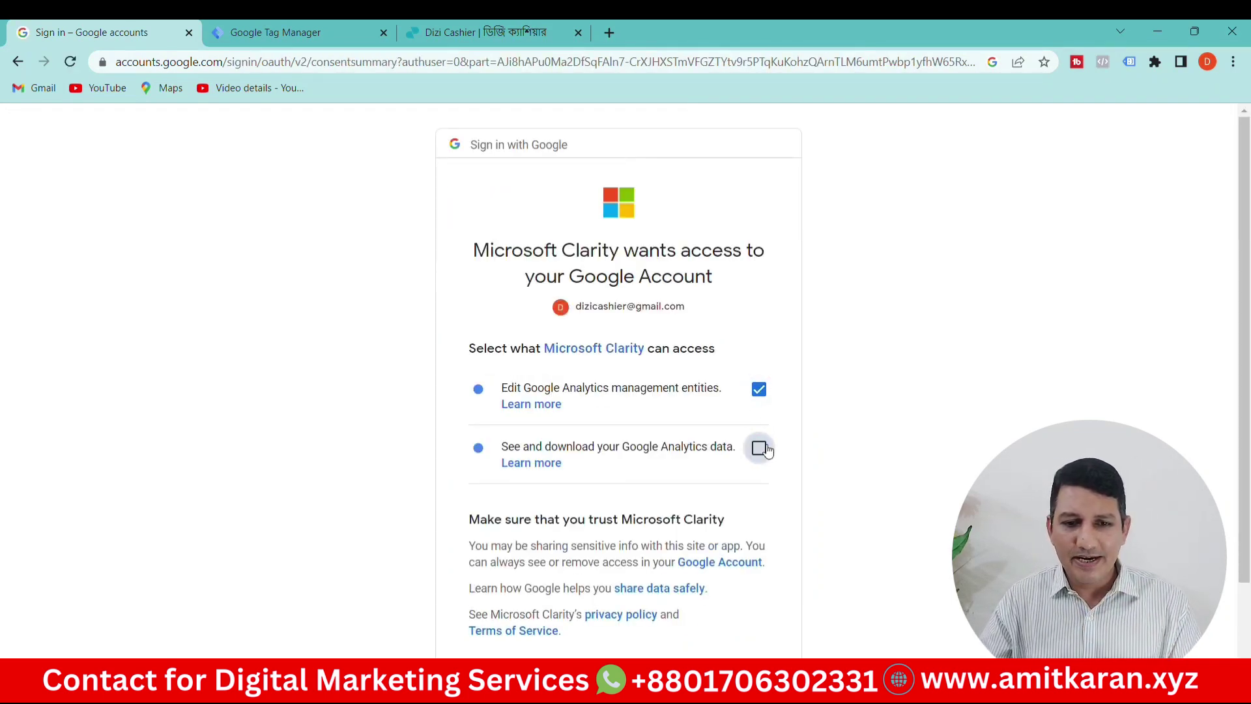
pyautogui.scroll(-2, 785, 441)
pyautogui.click(697, 572)
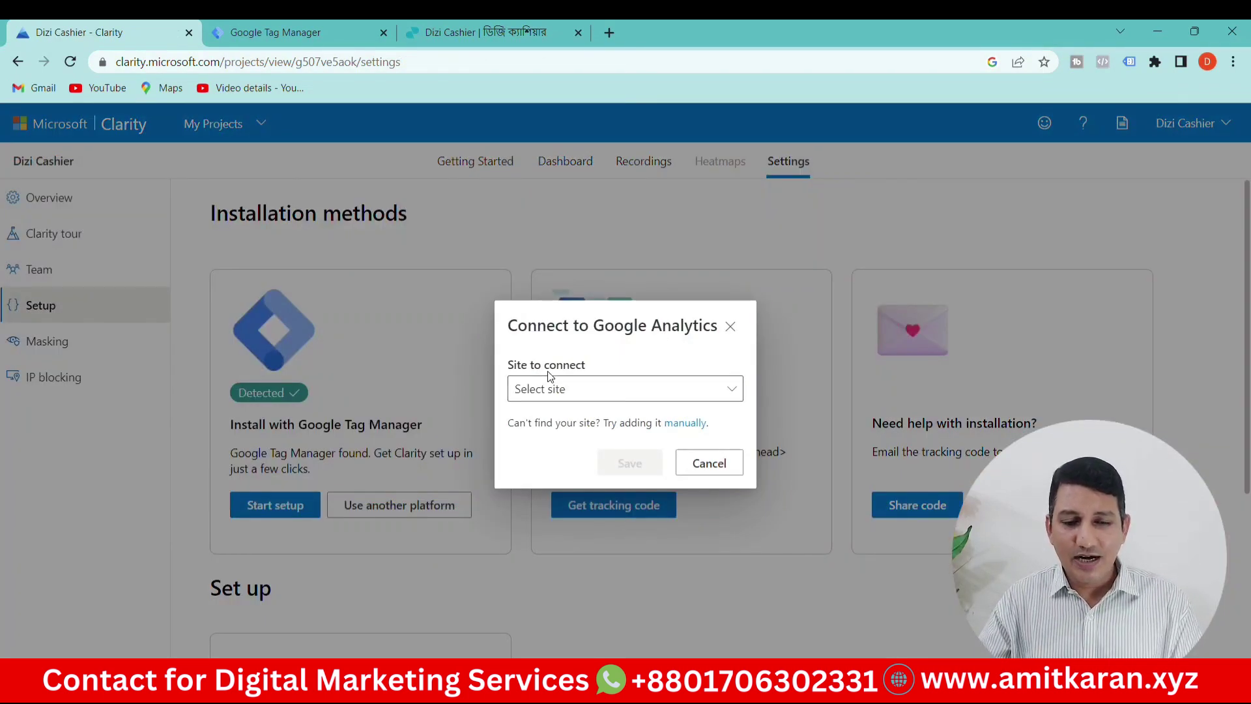
pyautogui.click(737, 394)
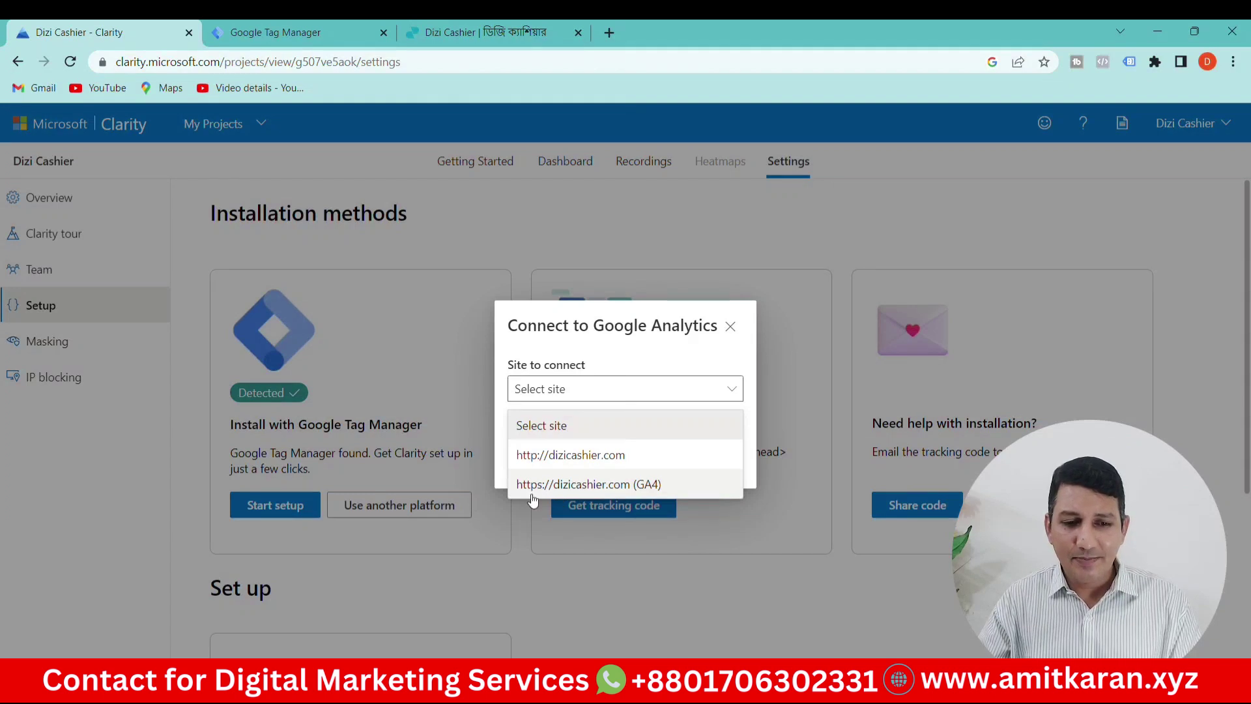
pyautogui.click(642, 488)
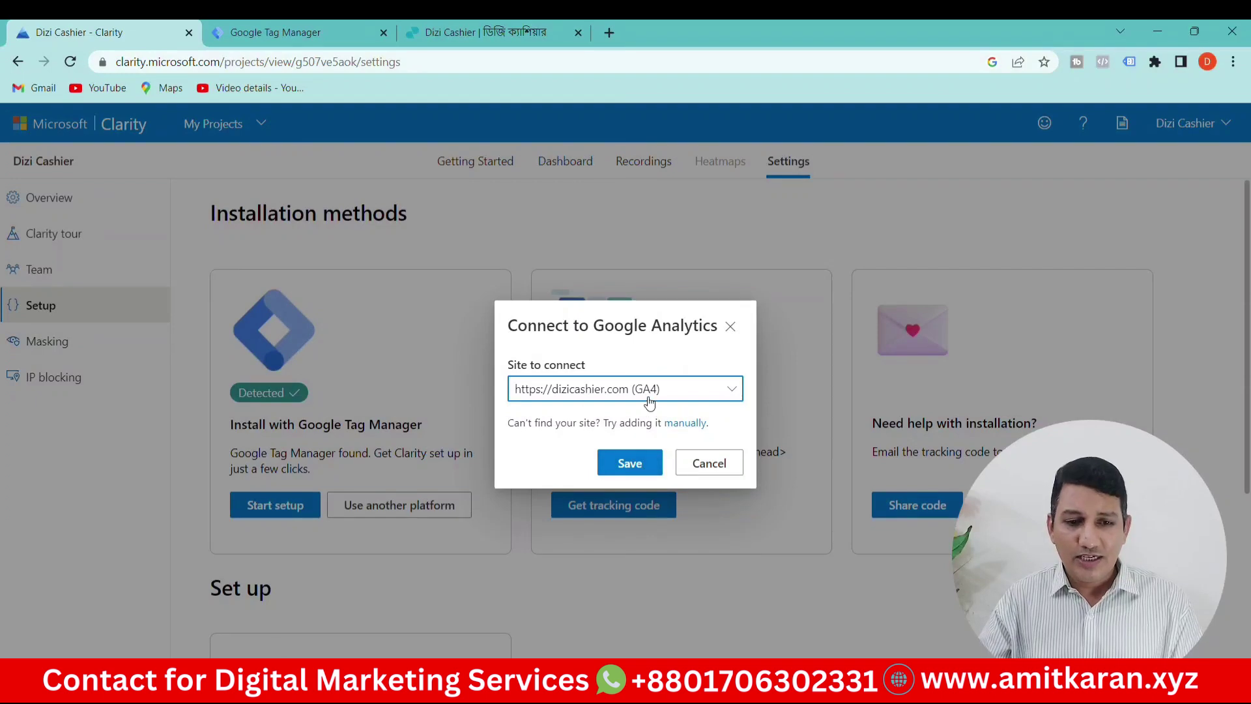
pyautogui.click(639, 471)
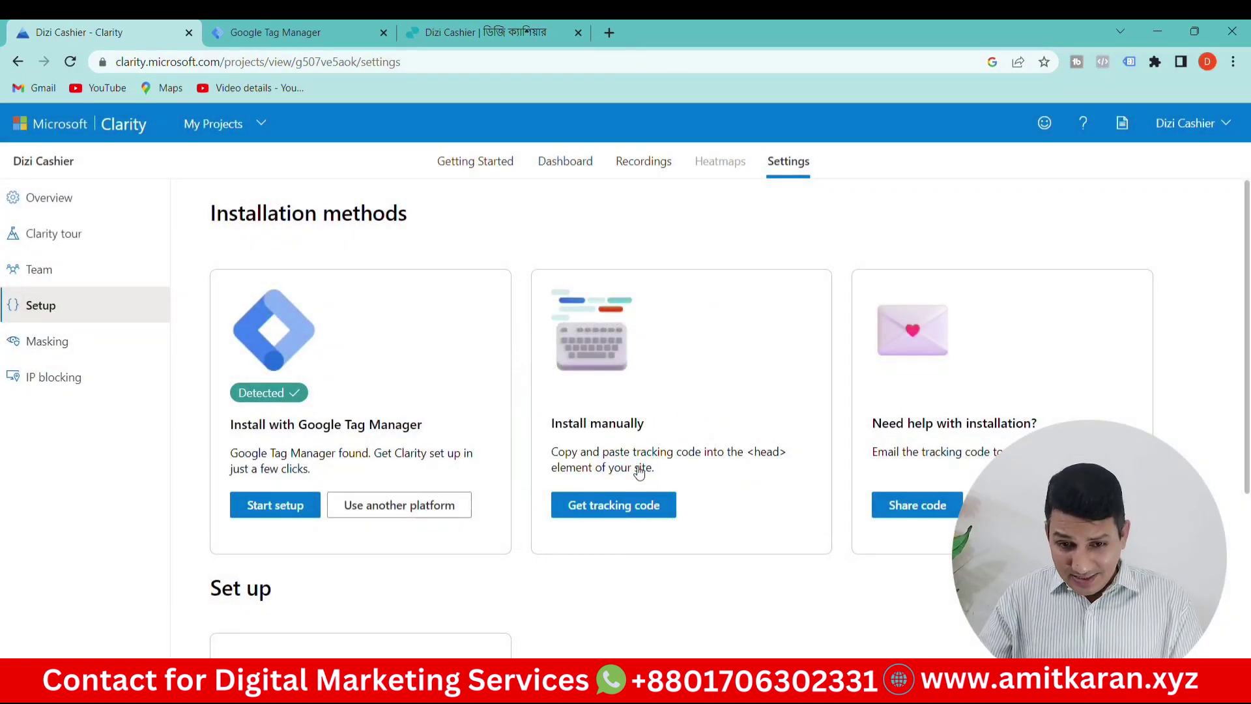
pyautogui.scroll(-2, 506, 485)
pyautogui.scroll(-2, 507, 486)
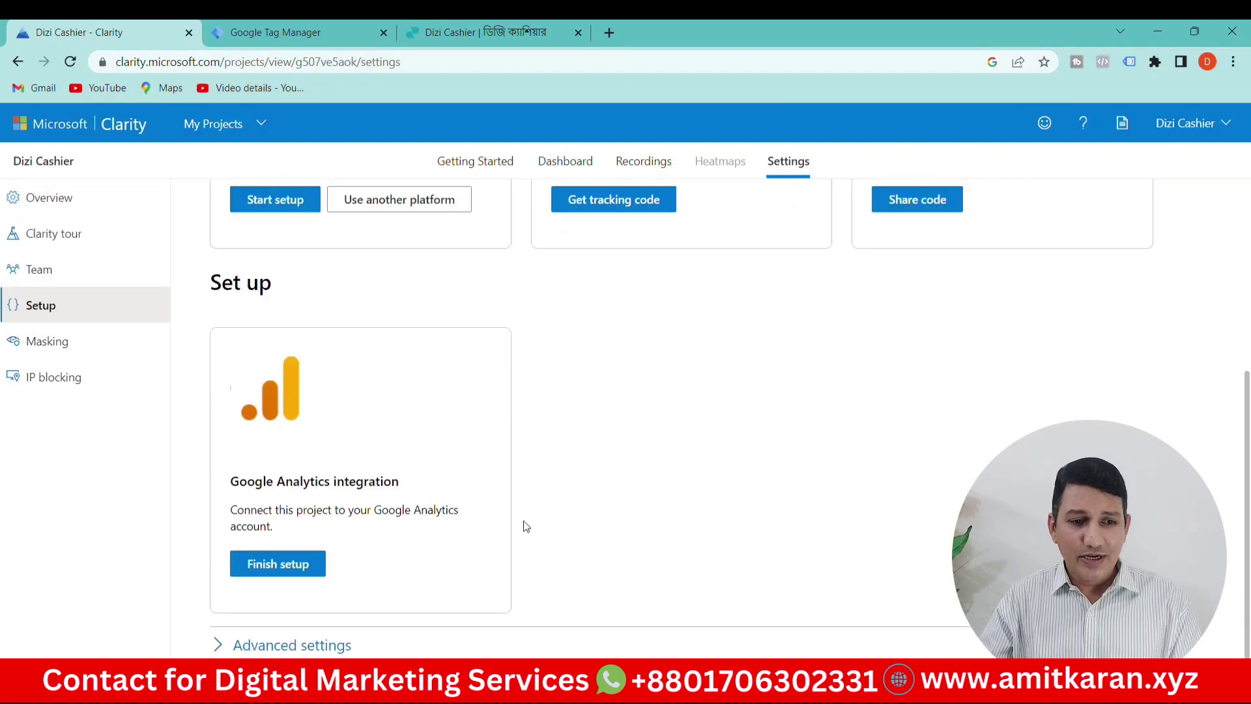